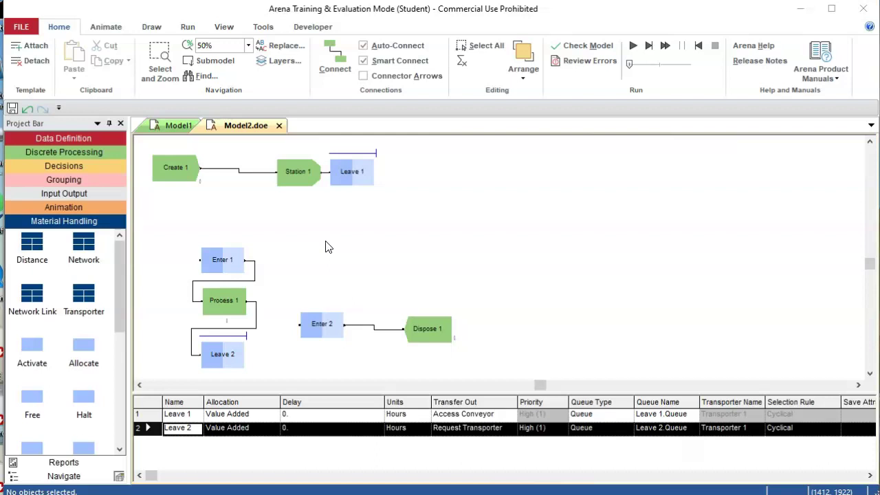
# Step: Review the Create 1, Station 1 and Leave 1 properties, closing each dialog unchanged
pyautogui.doubleClick(183, 175)
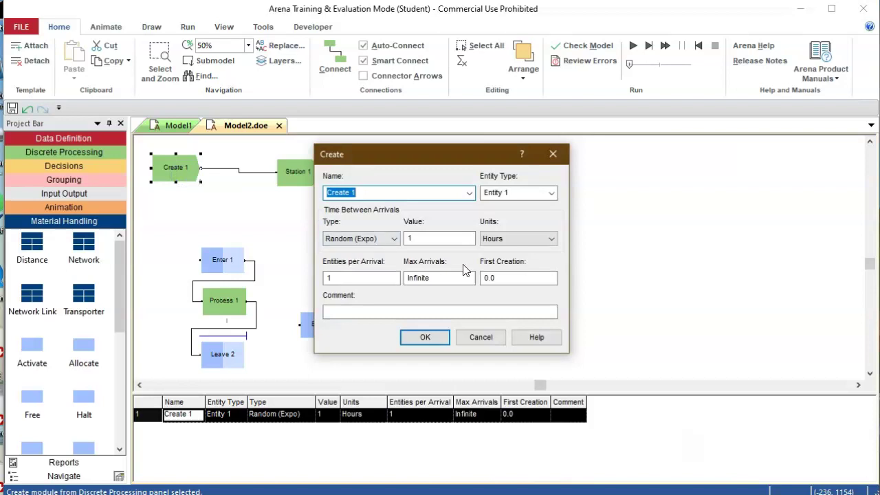
pyautogui.click(426, 335)
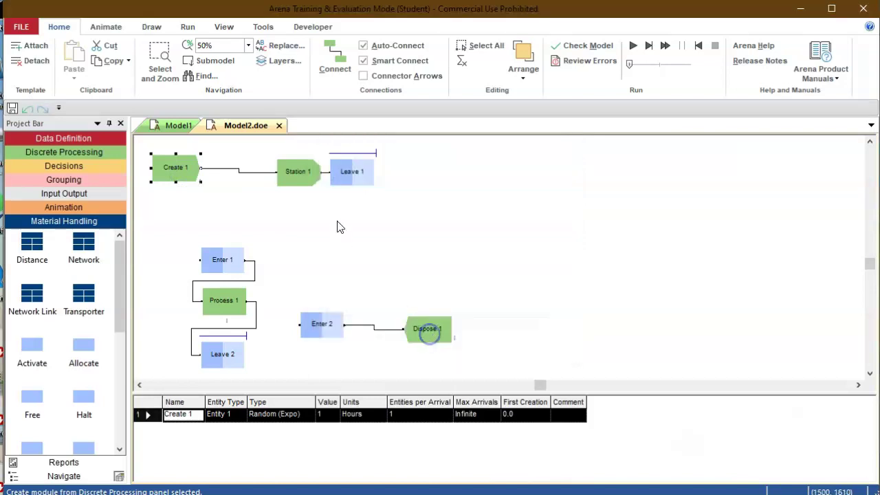
pyautogui.doubleClick(305, 180)
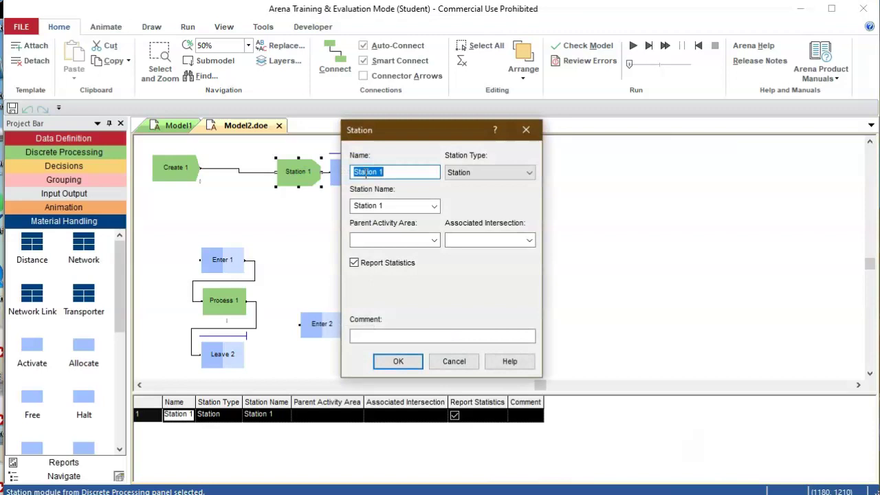
pyautogui.click(414, 365)
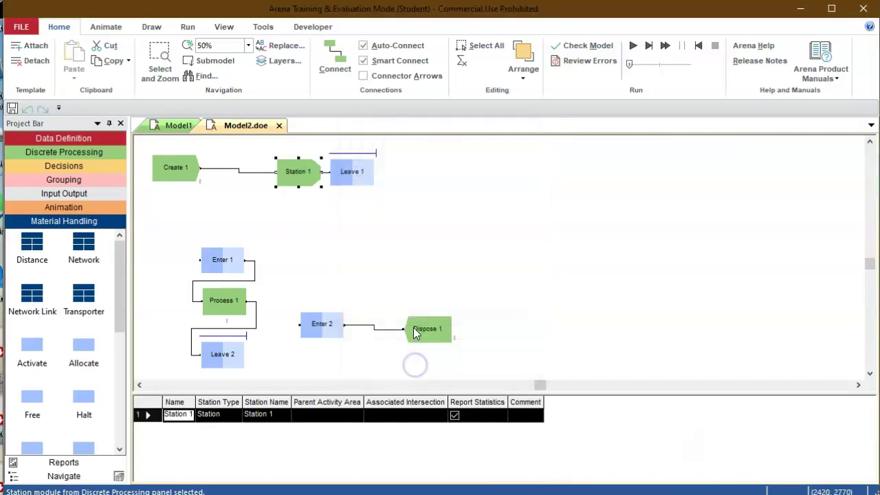
pyautogui.click(367, 179)
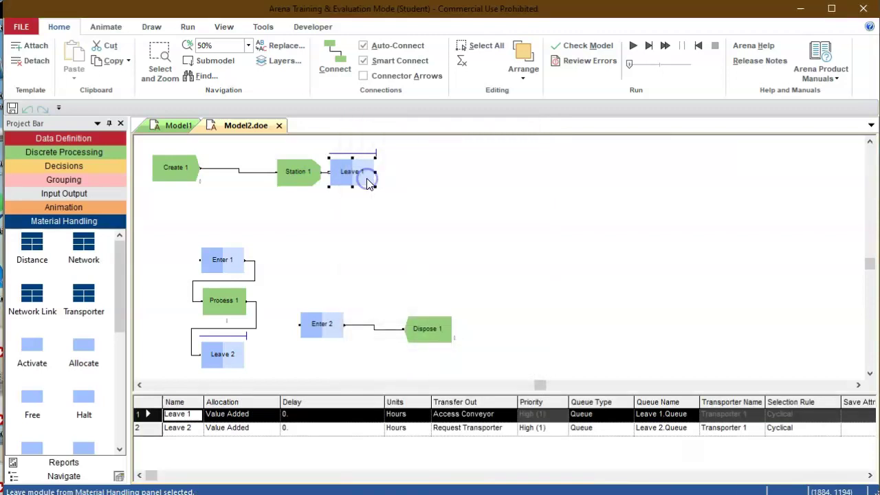
pyautogui.doubleClick(366, 179)
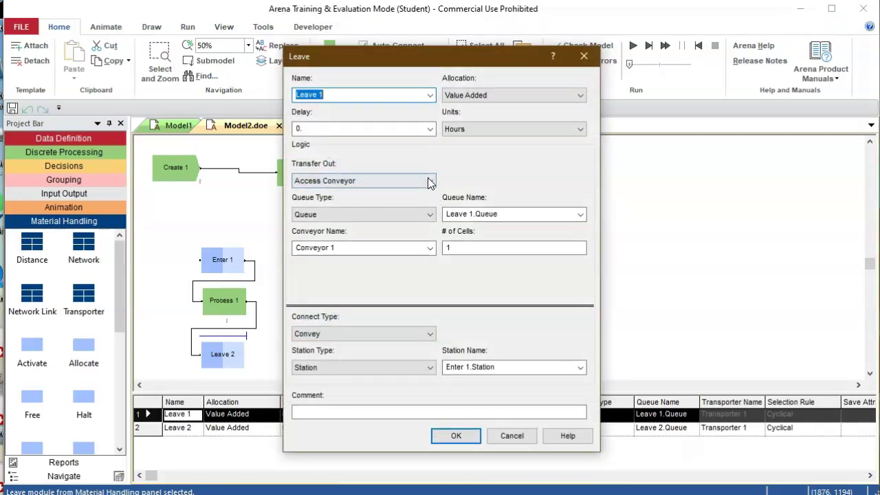
pyautogui.click(456, 433)
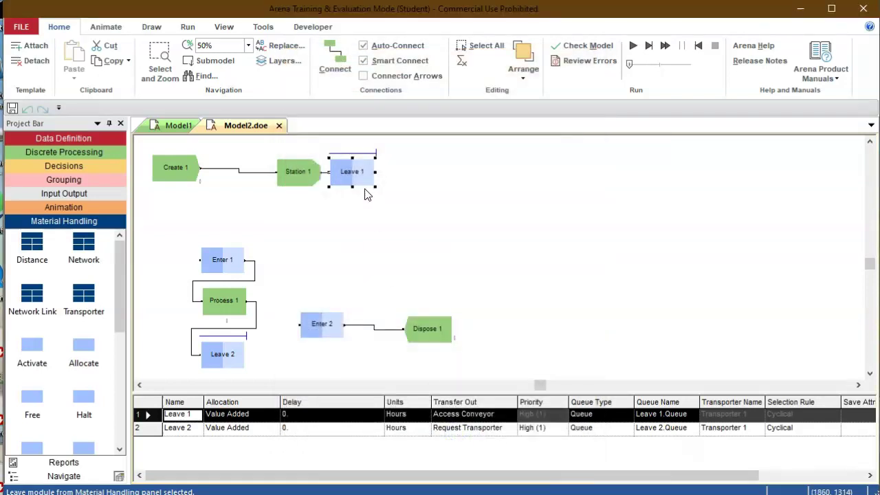
# Step: Check the Enter 1 and Process 1 properties, close each with OK, and select Leave 2
pyautogui.doubleClick(220, 262)
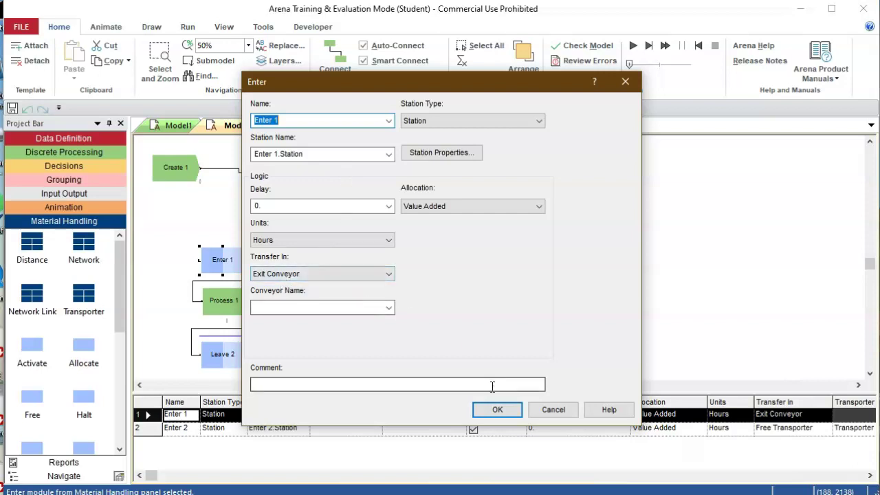
pyautogui.click(485, 409)
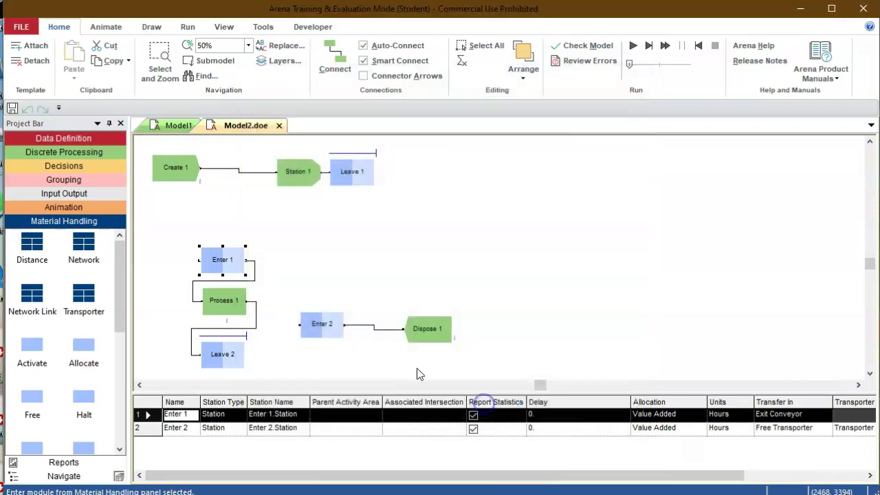
pyautogui.click(221, 304)
pyautogui.doubleClick(220, 304)
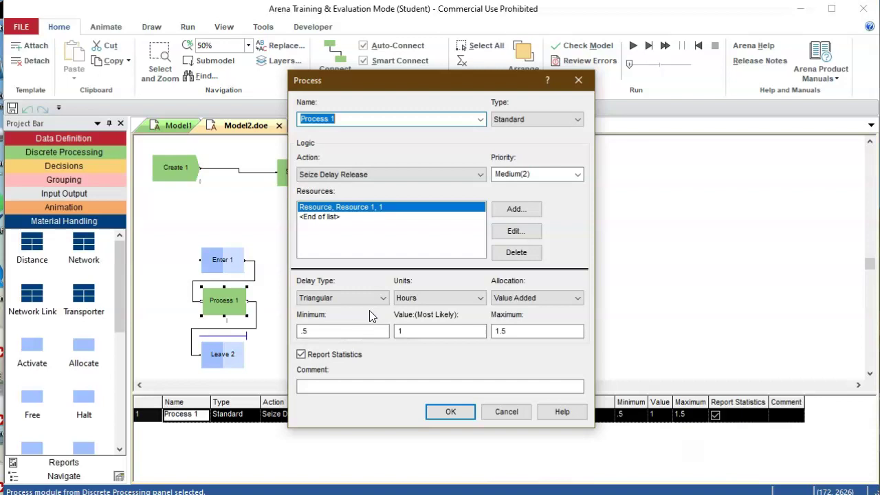
pyautogui.click(450, 413)
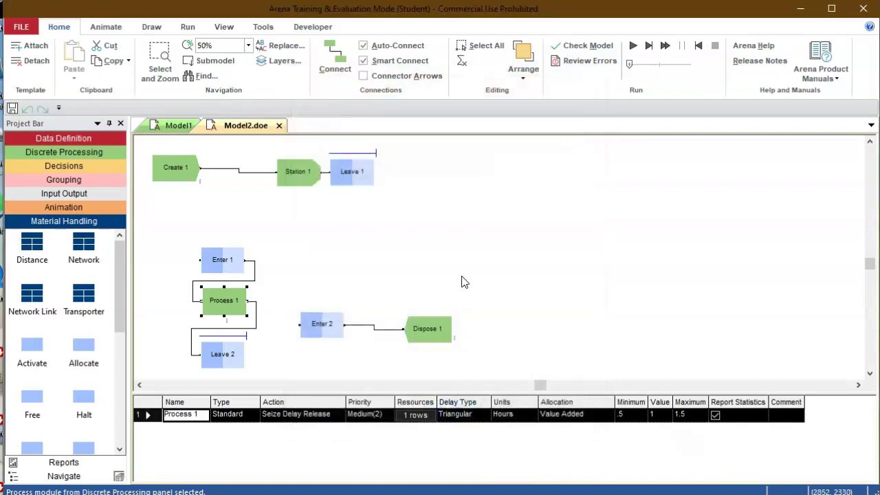
pyautogui.click(216, 357)
# Step: Inspect Leave 2's Transporter 1 request and Enter 2's settings, closing both dialogs
pyautogui.doubleClick(215, 357)
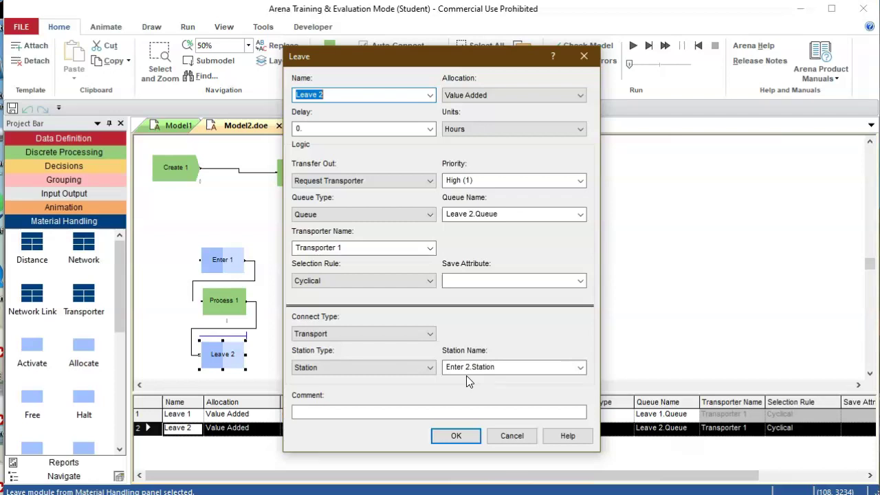
pyautogui.click(463, 439)
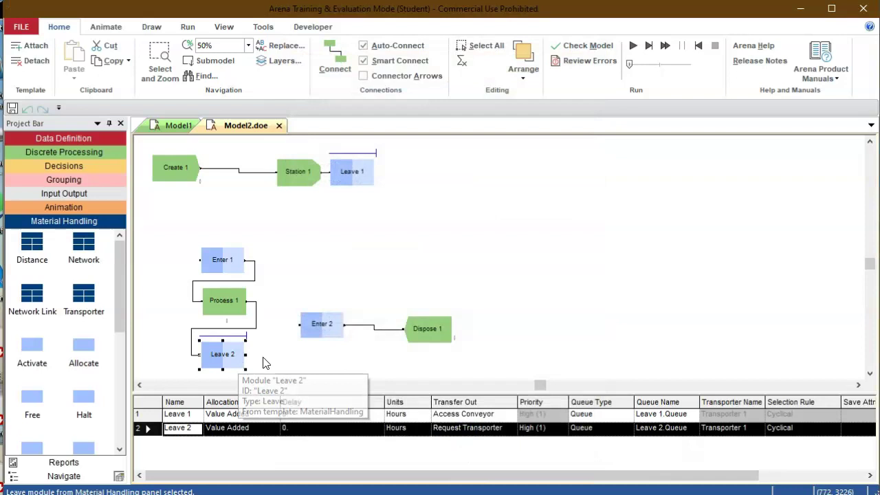
pyautogui.doubleClick(316, 329)
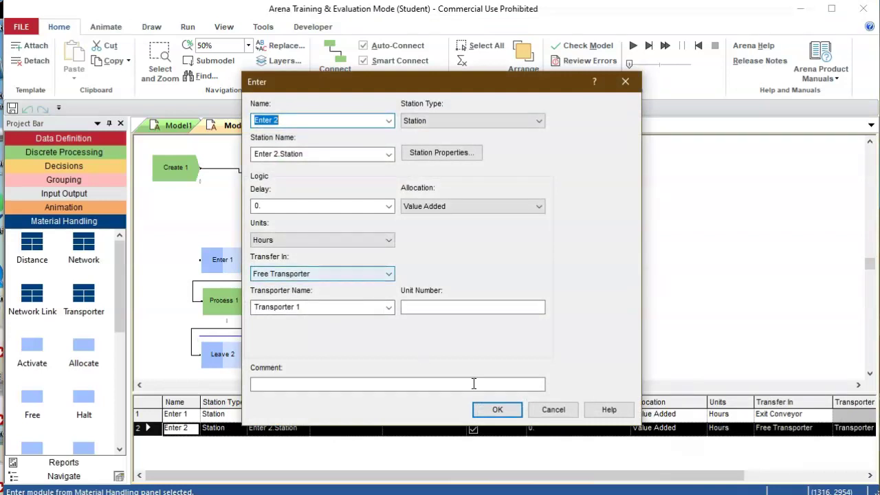
pyautogui.click(497, 410)
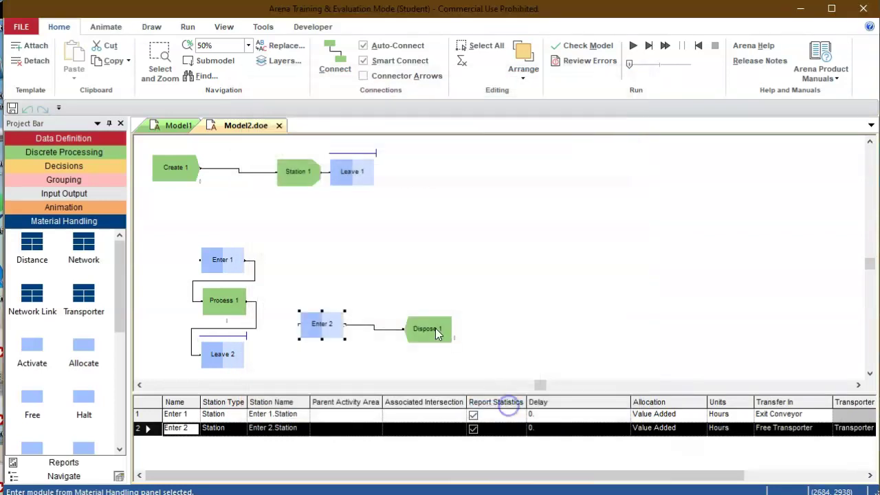
pyautogui.click(228, 353)
pyautogui.doubleClick(229, 354)
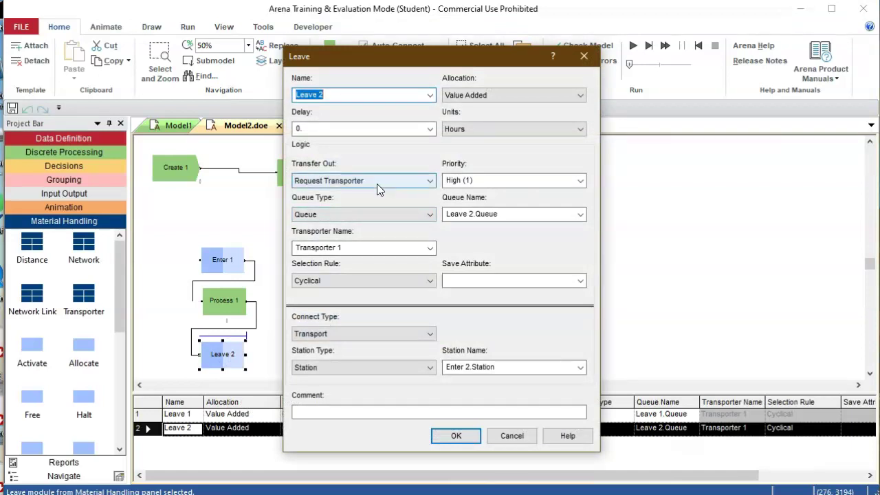
pyautogui.click(455, 436)
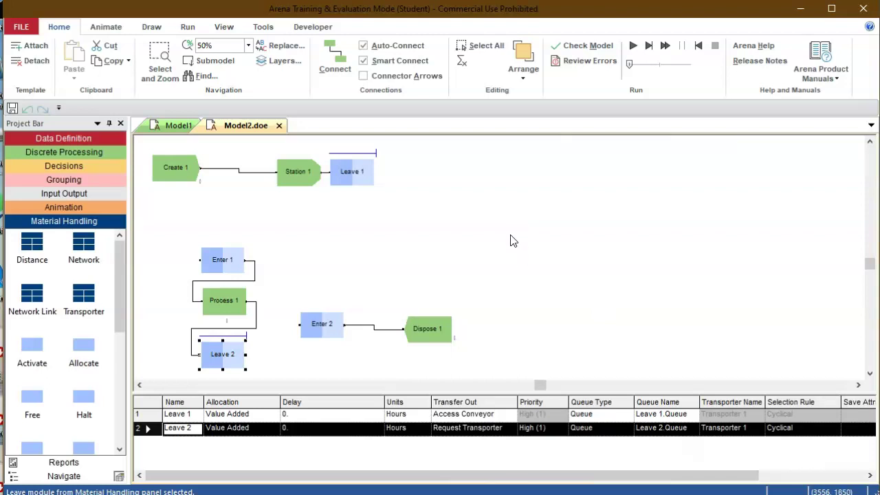
# Step: Switch to the Animate ribbon to reach the Station and path tools
pyautogui.click(104, 27)
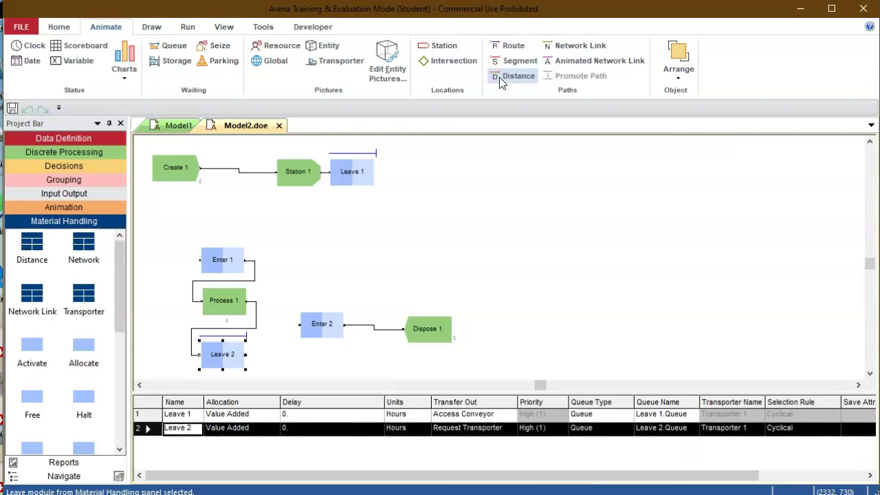
# Step: Place station markers Station 5 through Station 8 in a level row above the flowchart
pyautogui.click(428, 45)
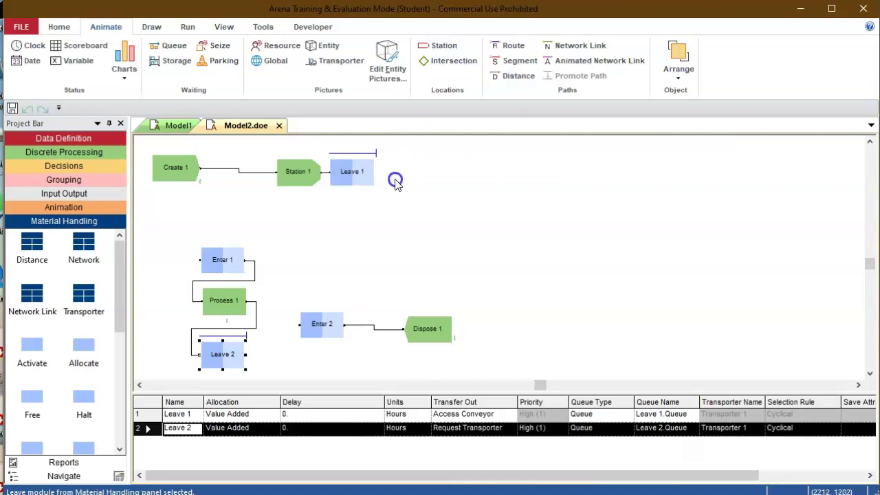
pyautogui.click(440, 44)
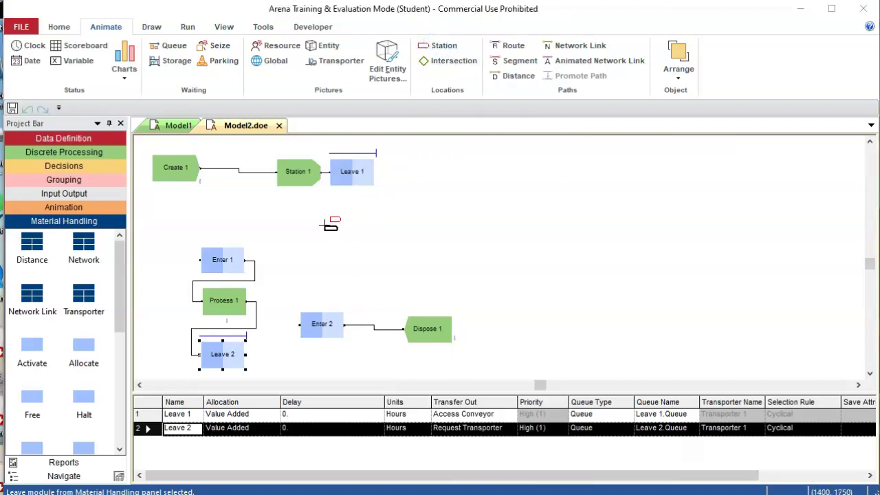
pyautogui.click(327, 226)
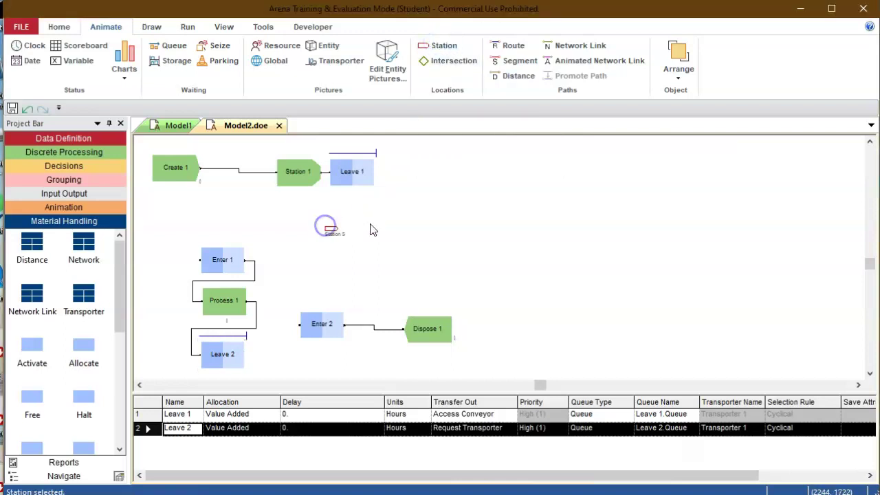
pyautogui.click(444, 48)
pyautogui.click(425, 236)
pyautogui.moveTo(434, 243); pyautogui.dragTo(434, 231)
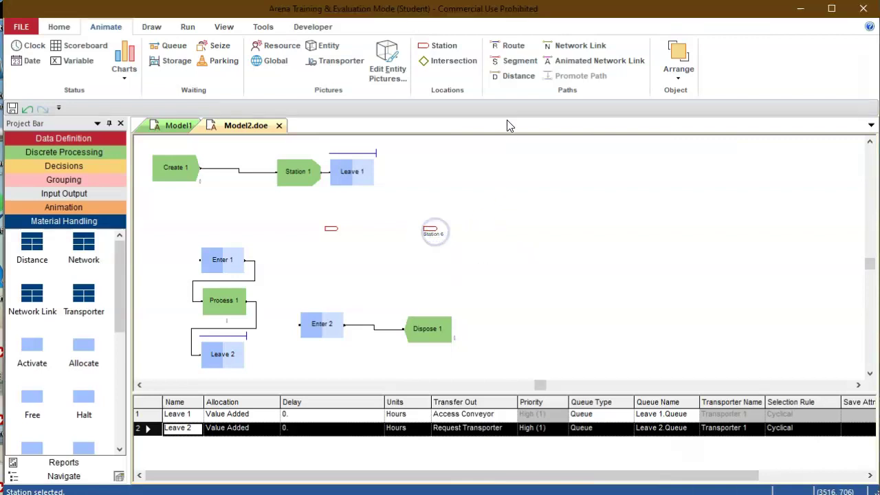
pyautogui.click(444, 48)
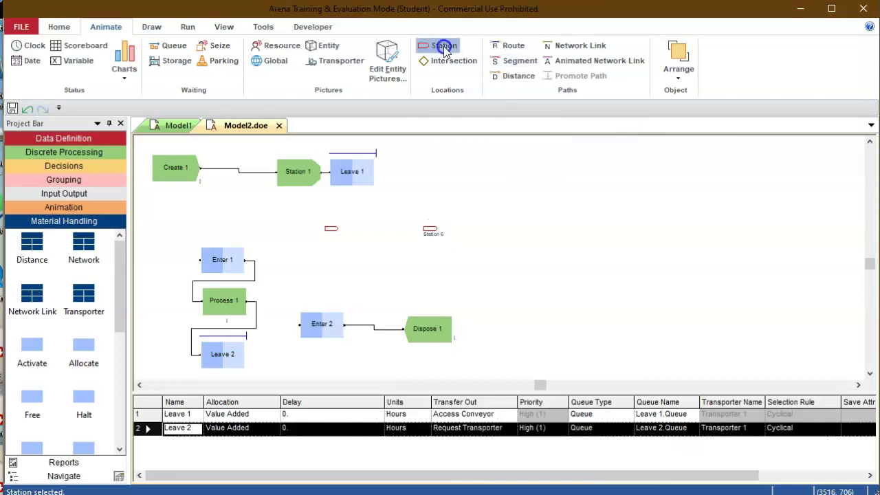
pyautogui.click(453, 234)
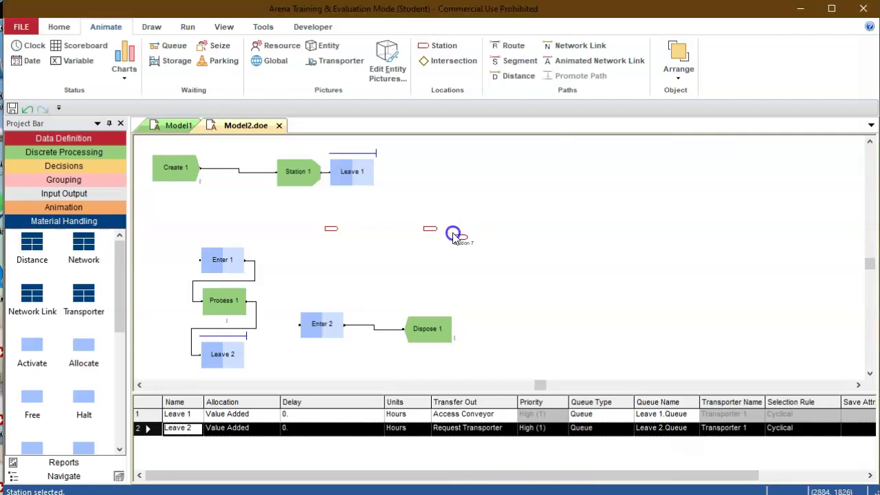
pyautogui.moveTo(465, 237); pyautogui.dragTo(465, 229)
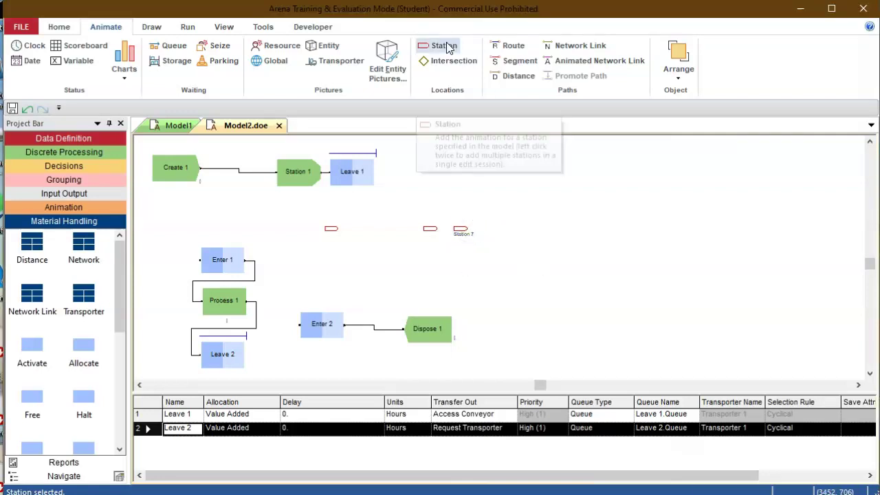
pyautogui.click(575, 229)
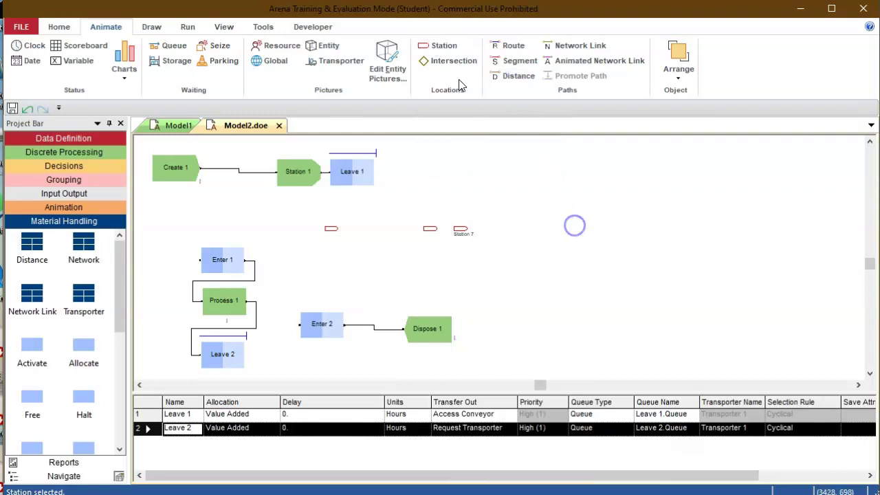
pyautogui.click(435, 46)
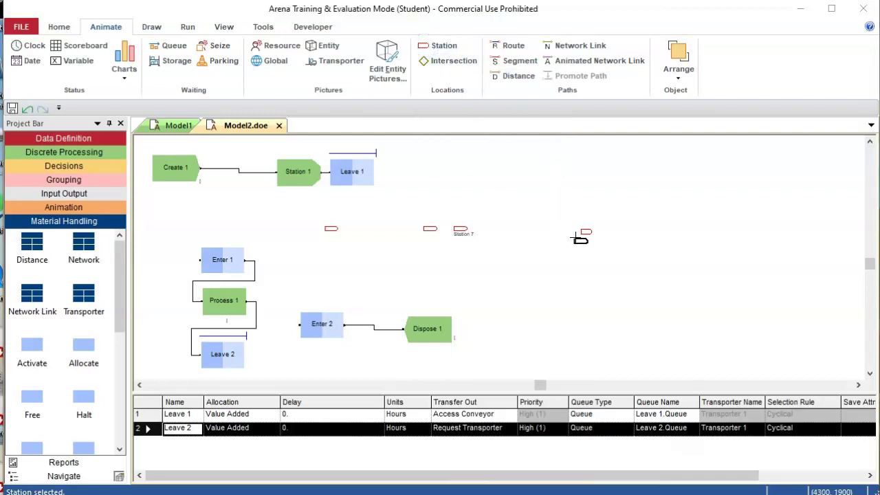
pyautogui.click(605, 231)
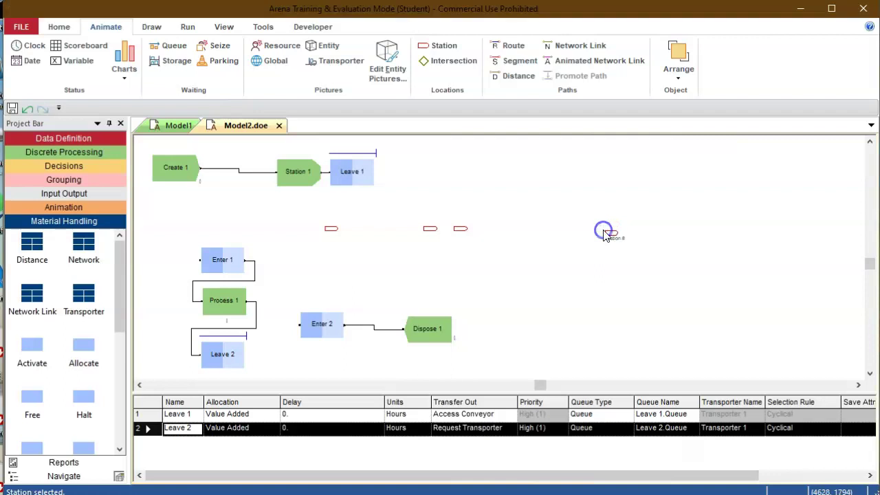
# Step: Shift all four station markers together slightly down and to the right
pyautogui.moveTo(308, 204); pyautogui.dragTo(638, 277)
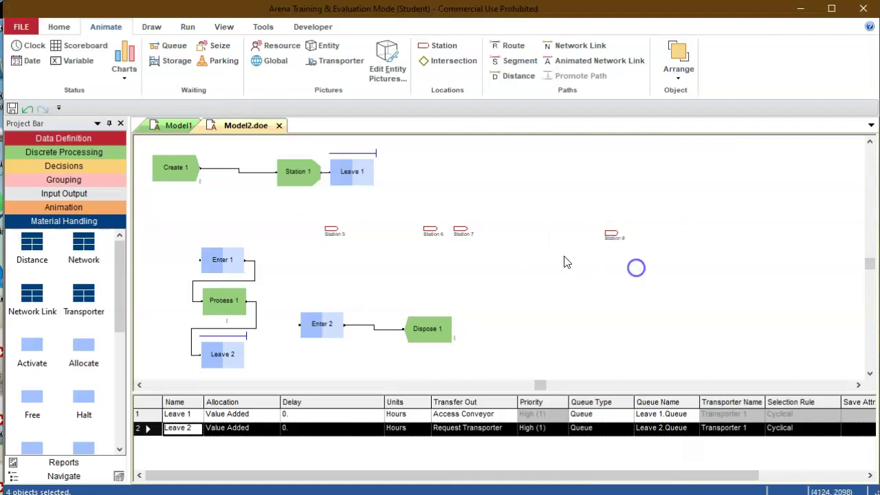
pyautogui.click(467, 234)
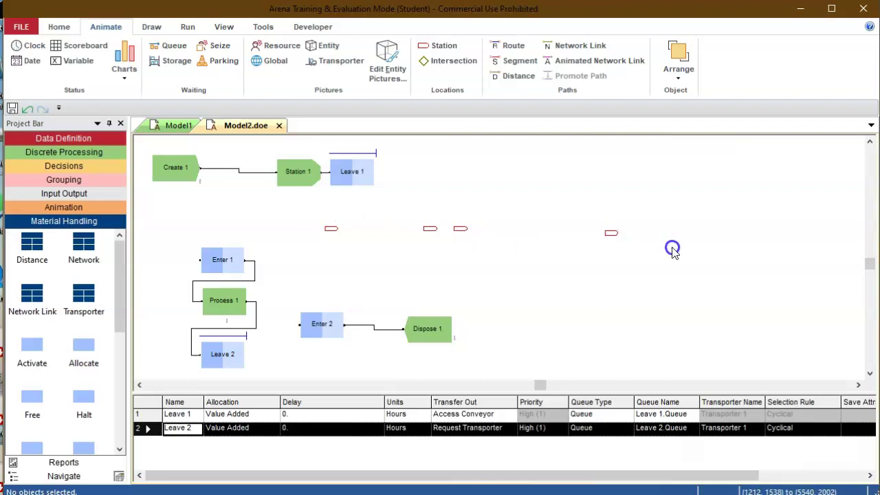
pyautogui.hotkey('ctrl', 'z')
pyautogui.moveTo(462, 232); pyautogui.dragTo(519, 242)
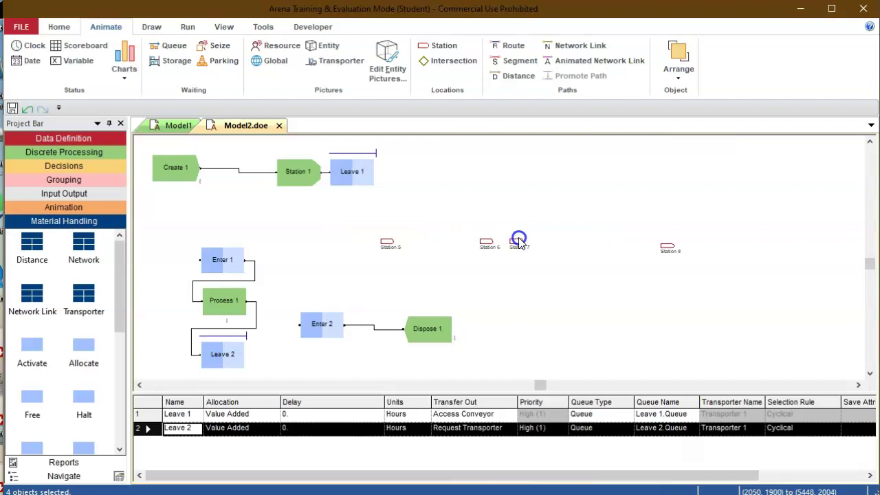
pyautogui.click(589, 197)
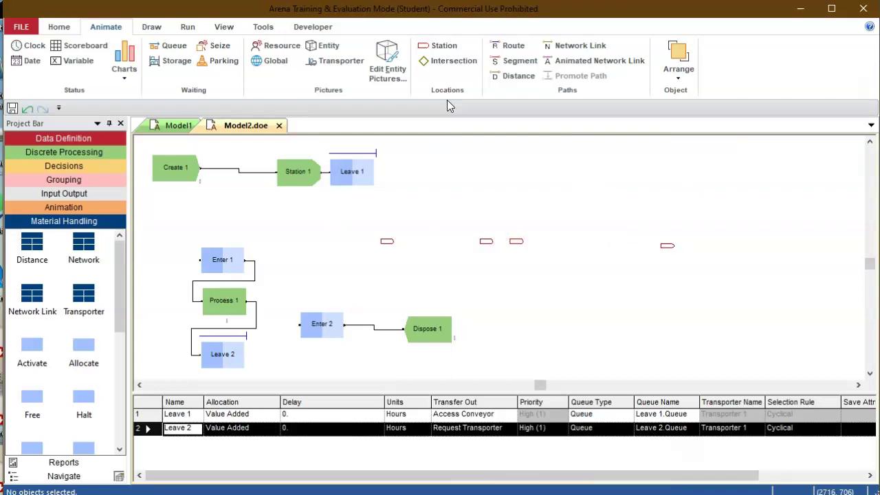
# Step: Set the leftmost marker's identifier to Station 1 and the second to Enter 1.Station
pyautogui.doubleClick(388, 243)
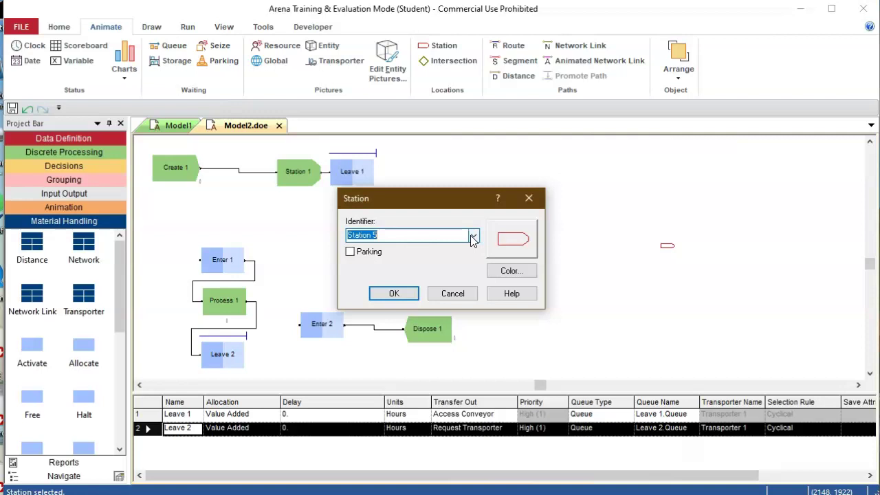
pyautogui.click(473, 237)
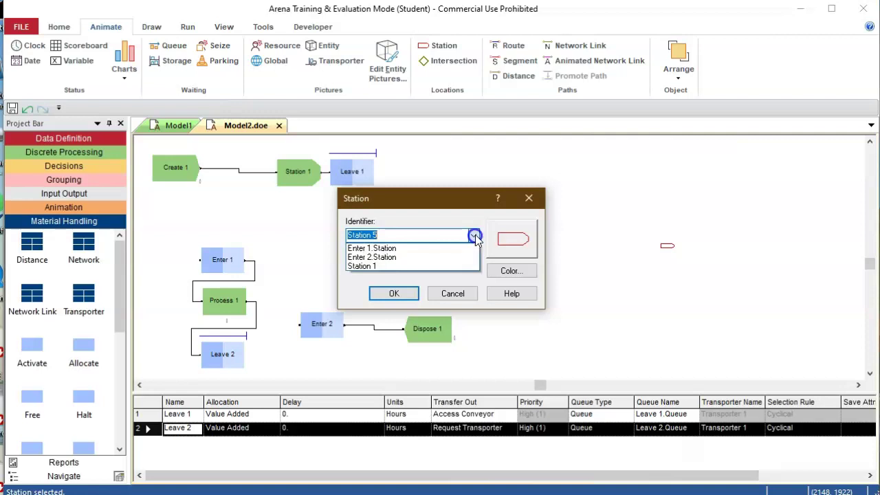
pyautogui.click(395, 266)
pyautogui.click(397, 293)
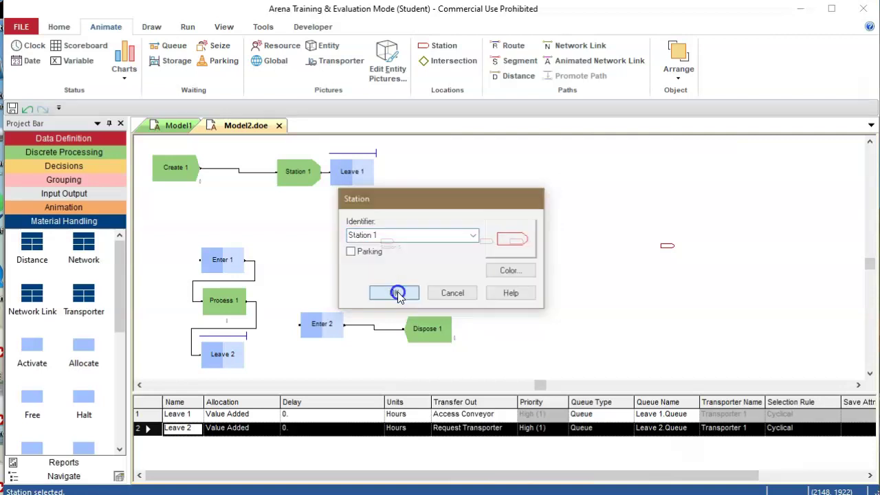
pyautogui.doubleClick(479, 246)
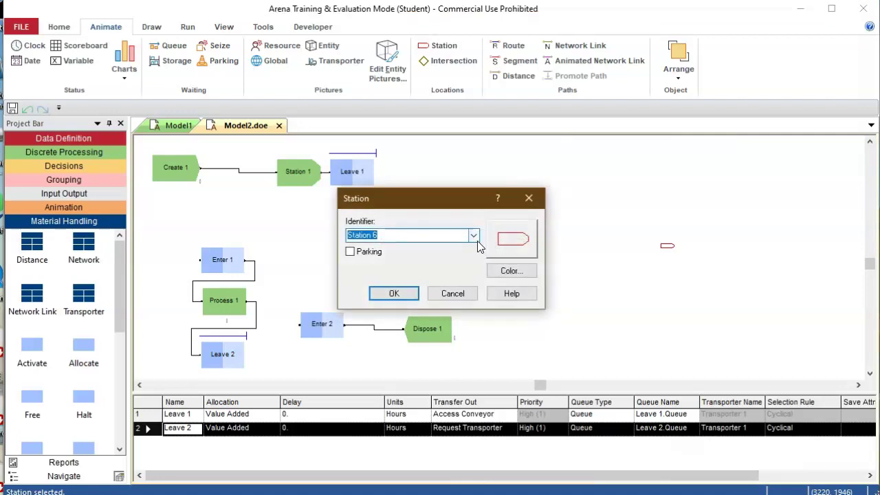
pyautogui.click(473, 236)
pyautogui.click(435, 244)
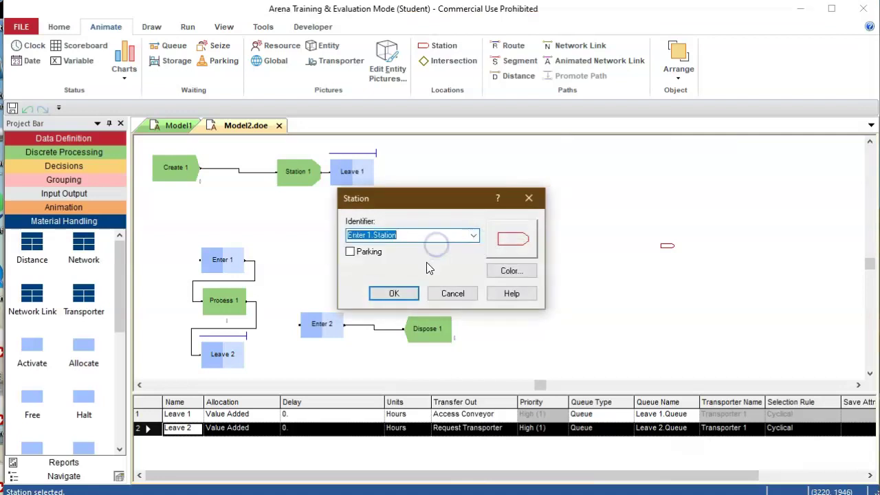
pyautogui.click(394, 294)
# Step: Set the third marker to Enter 1.Station and the rightmost marker to Enter 2.Station
pyautogui.click(515, 246)
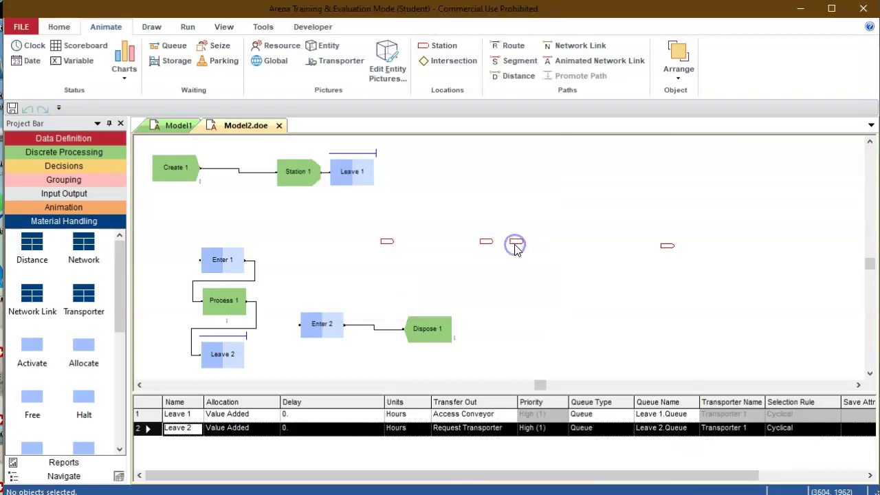
pyautogui.doubleClick(516, 245)
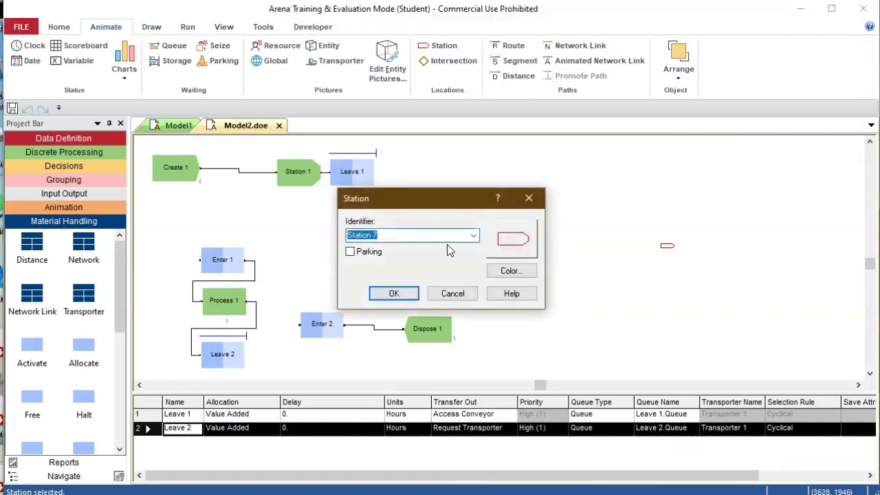
pyautogui.click(473, 235)
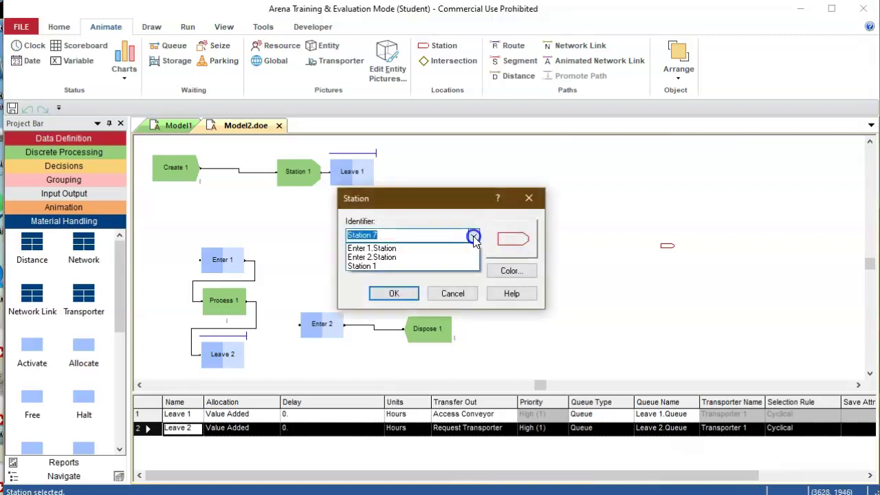
pyautogui.click(404, 248)
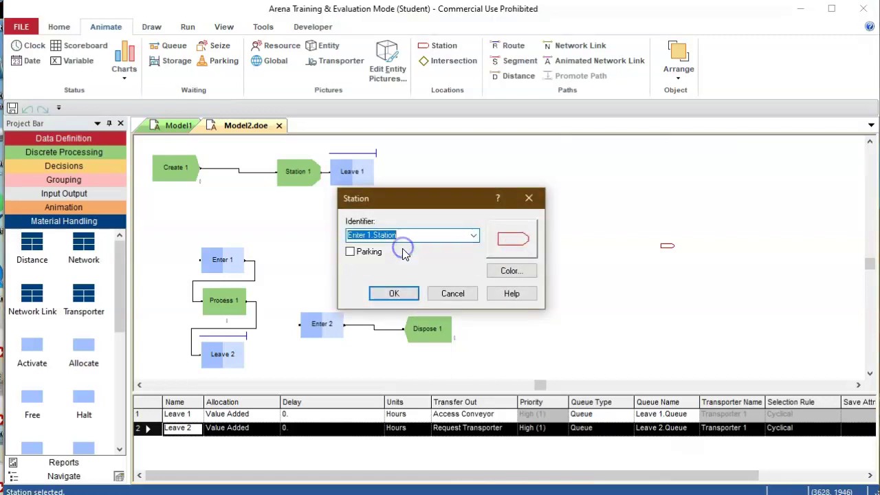
pyautogui.click(393, 294)
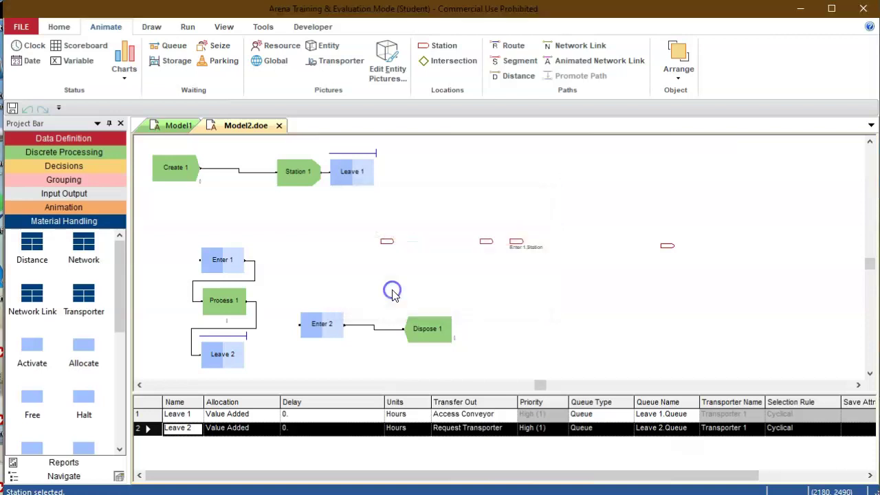
pyautogui.doubleClick(666, 249)
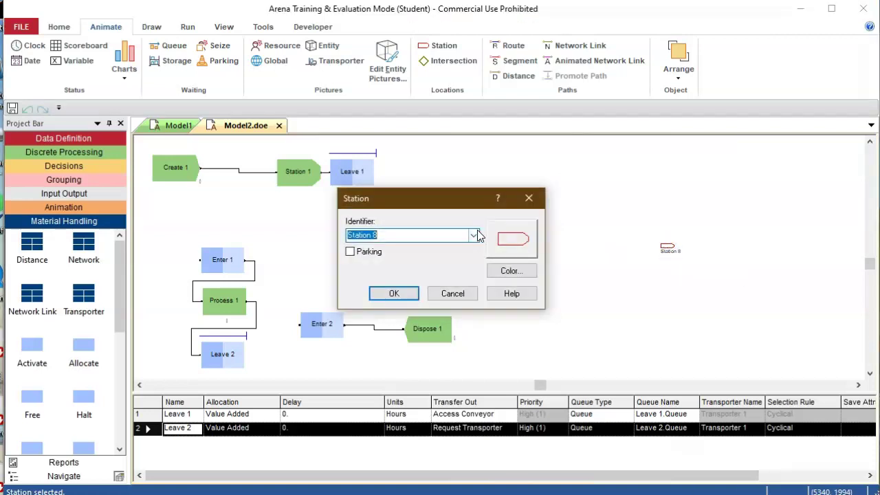
pyautogui.click(473, 235)
pyautogui.click(410, 256)
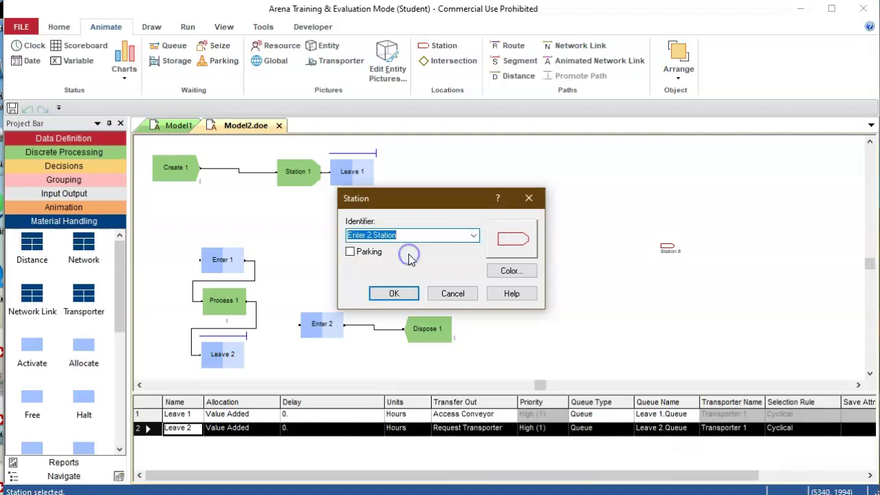
pyautogui.click(394, 292)
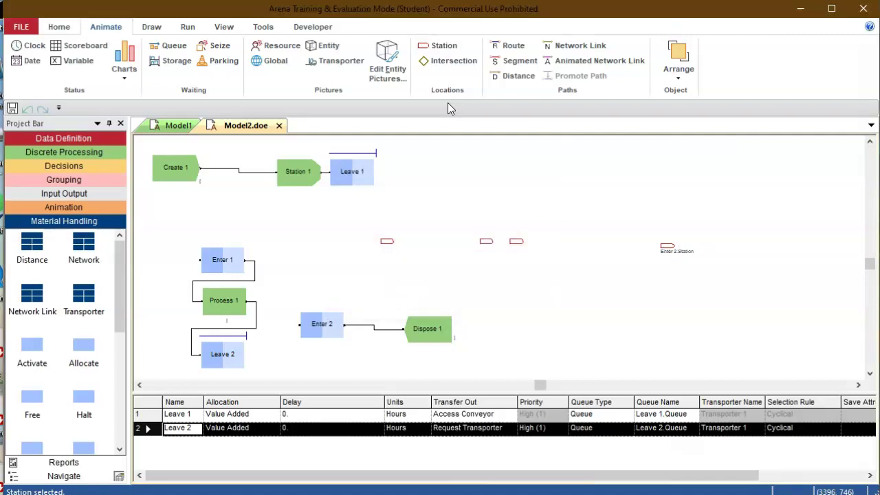
# Step: With the Segment path tool, connect the leftmost Station 1 marker to the Enter 1.Station marker
pyautogui.click(509, 50)
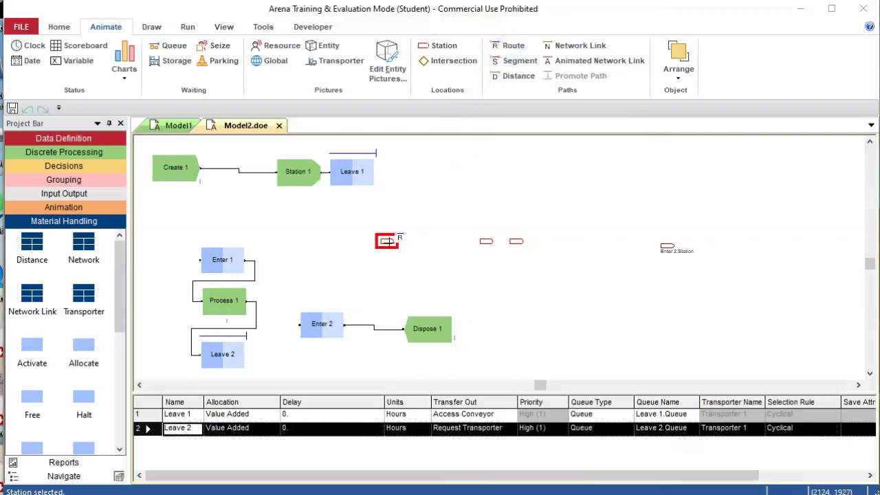
pyautogui.click(512, 61)
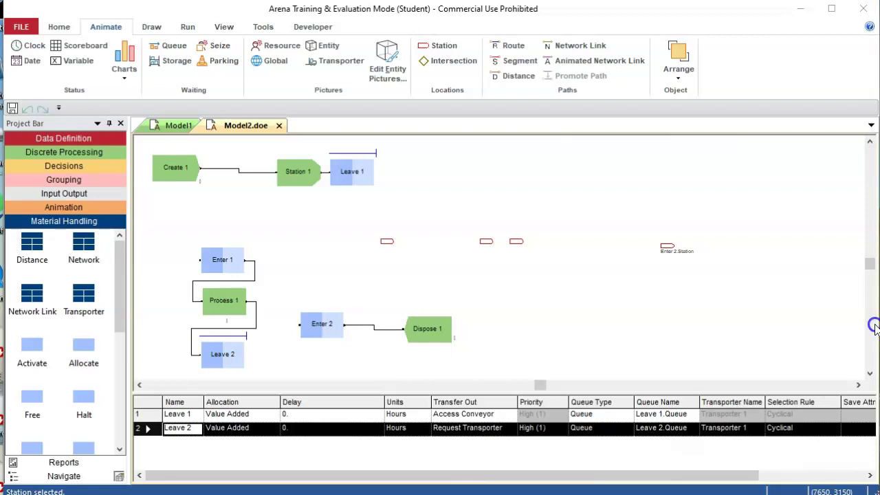
pyautogui.moveTo(816, 294); pyautogui.dragTo(554, 284)
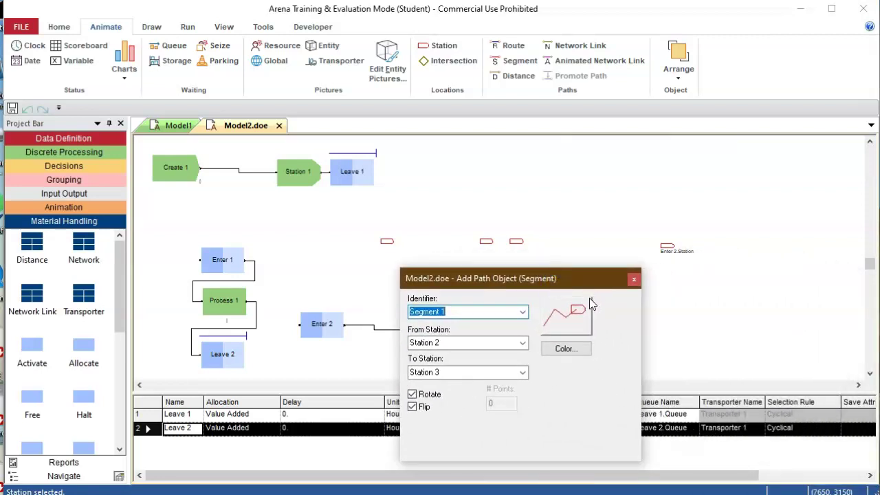
pyautogui.click(386, 240)
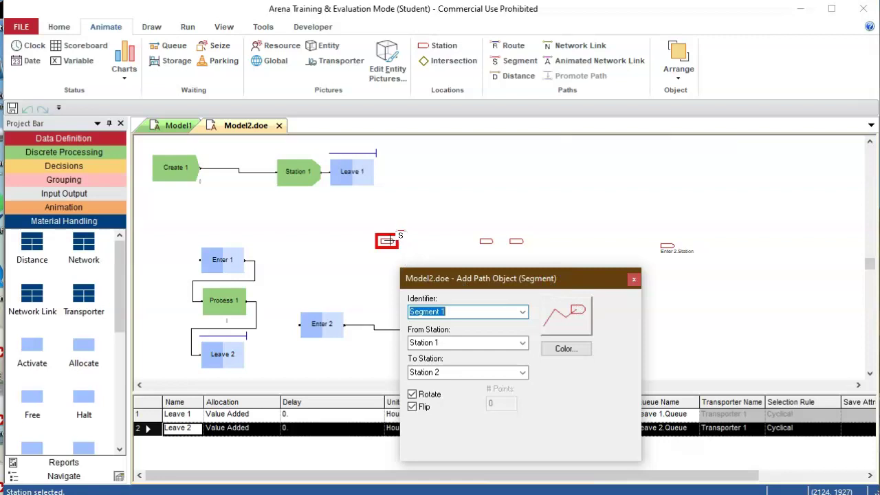
pyautogui.click(386, 240)
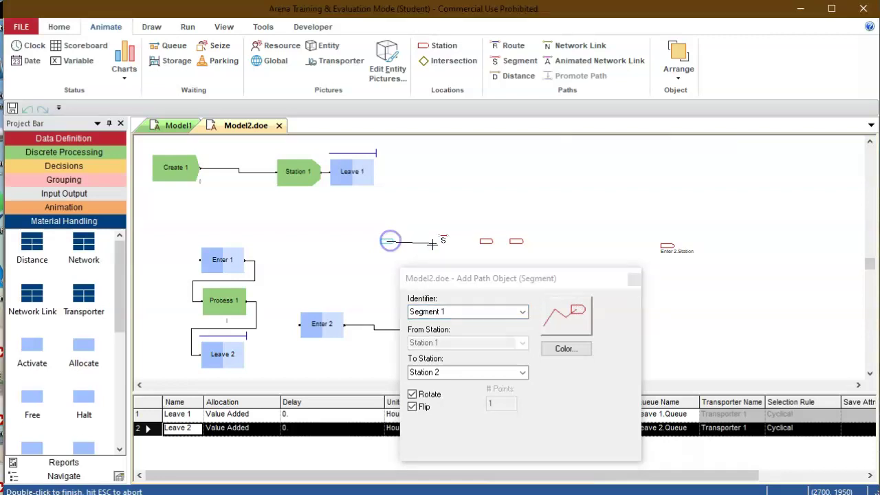
pyautogui.doubleClick(486, 241)
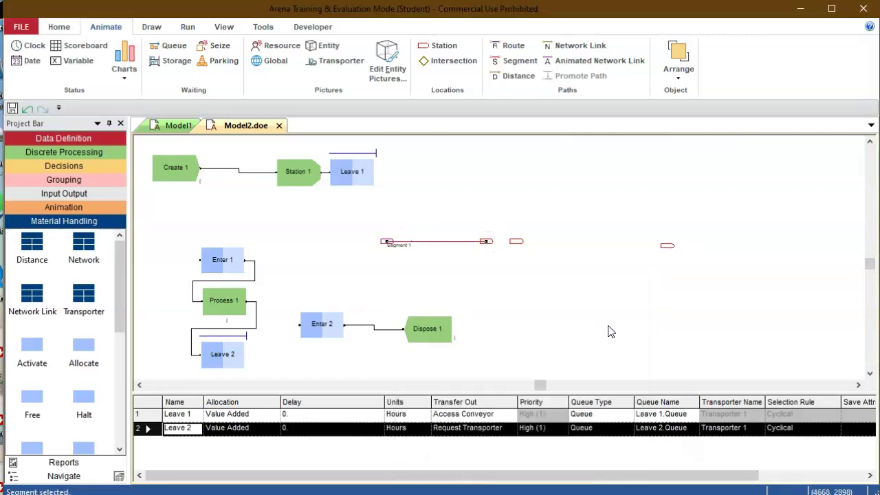
# Step: Change Segment 1's # Points to 6
pyautogui.doubleClick(438, 242)
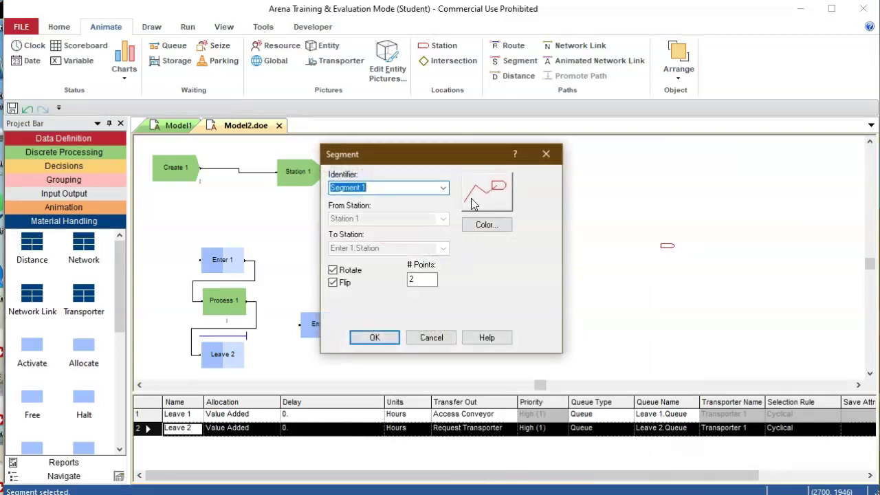
pyautogui.moveTo(469, 164); pyautogui.dragTo(254, 148)
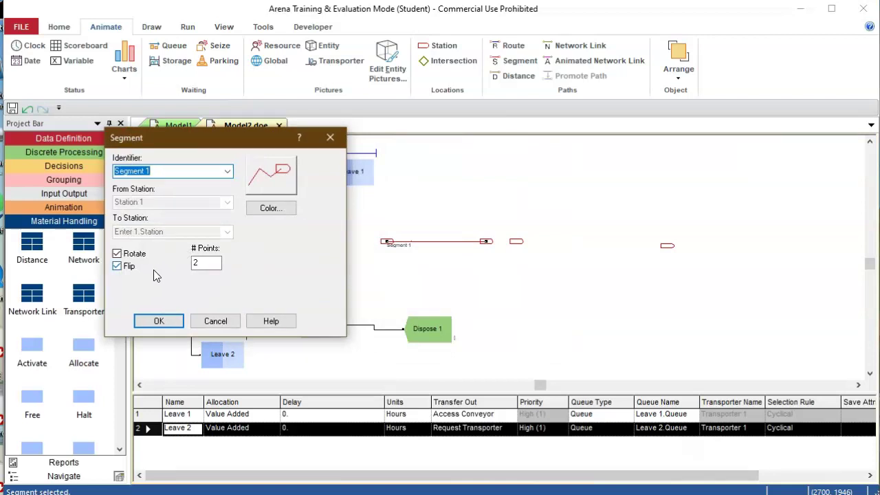
pyautogui.click(204, 263)
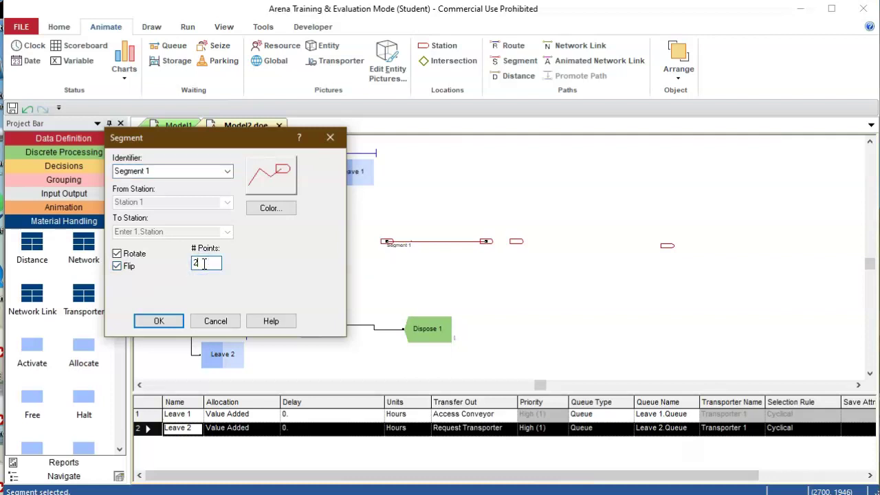
pyautogui.moveTo(201, 263); pyautogui.dragTo(189, 268)
pyautogui.click(159, 321)
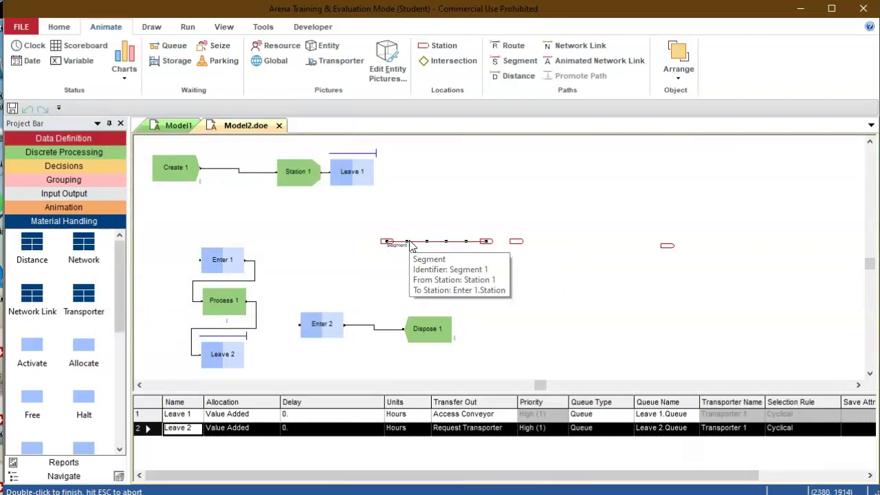
# Step: Drag two Segment 1 points downward to bend it into a zigzag W shape
pyautogui.moveTo(407, 242); pyautogui.dragTo(428, 256)
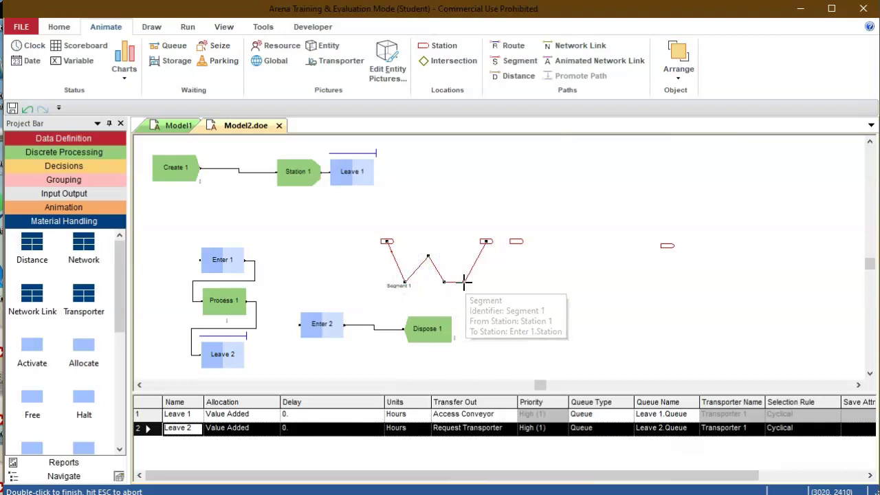
pyautogui.moveTo(462, 282); pyautogui.dragTo(474, 294)
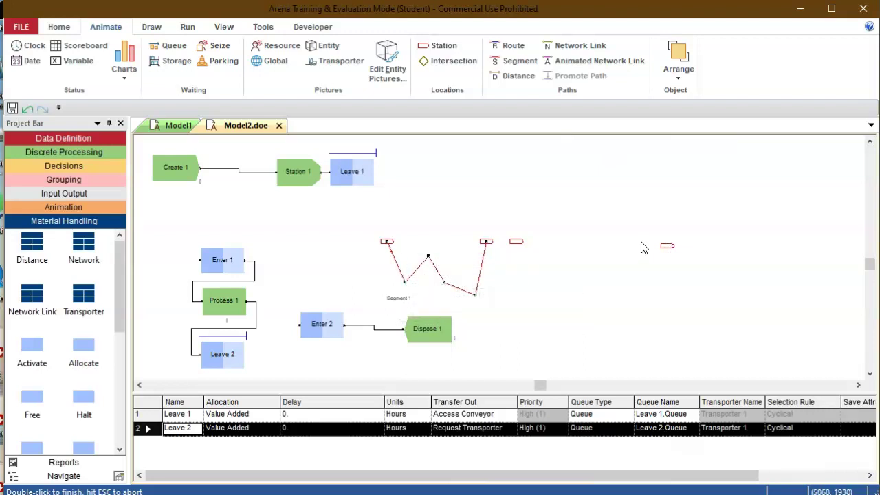
pyautogui.click(514, 76)
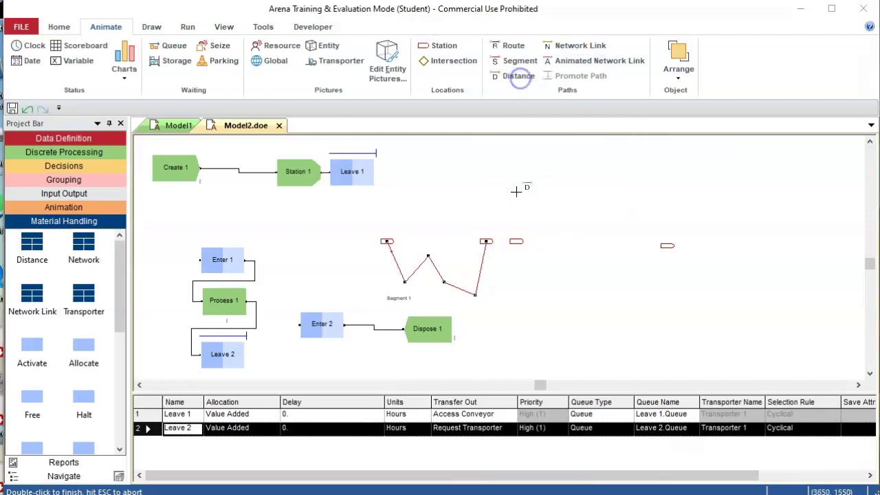
# Step: Draw Distance 1 from Enter 1.Station to Enter 2.Station and give it 6 points
pyautogui.click(516, 240)
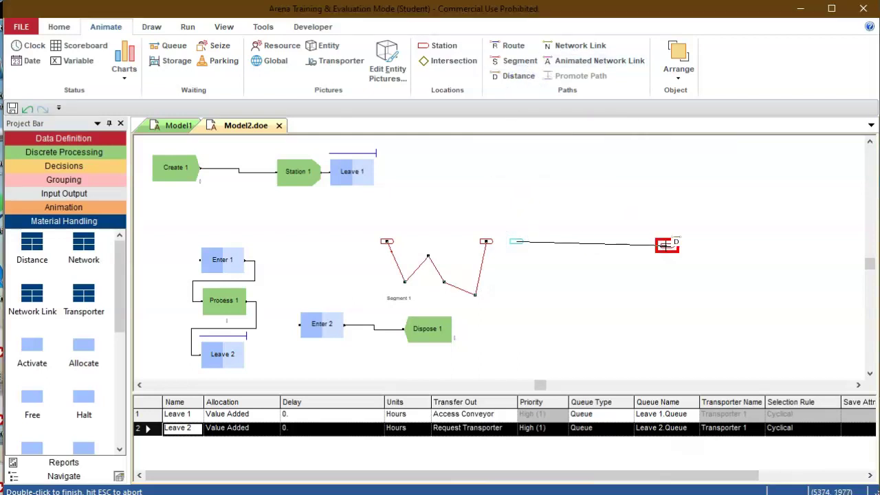
pyautogui.click(666, 245)
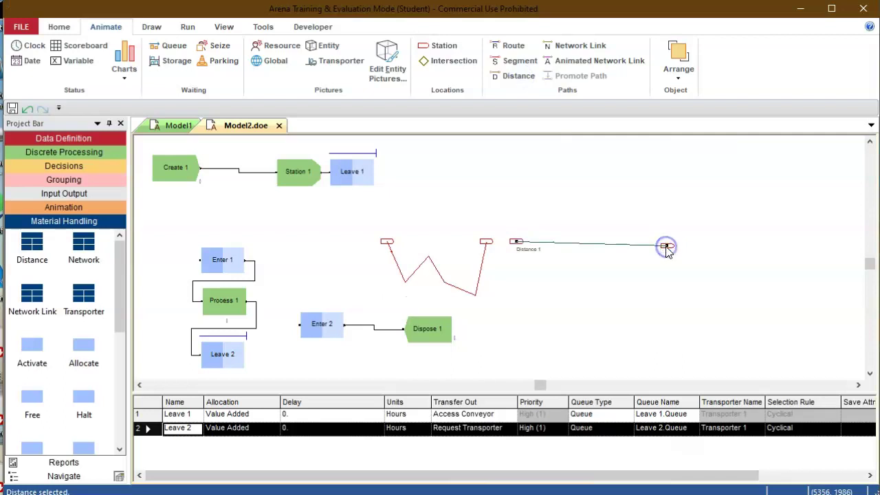
pyautogui.doubleClick(574, 244)
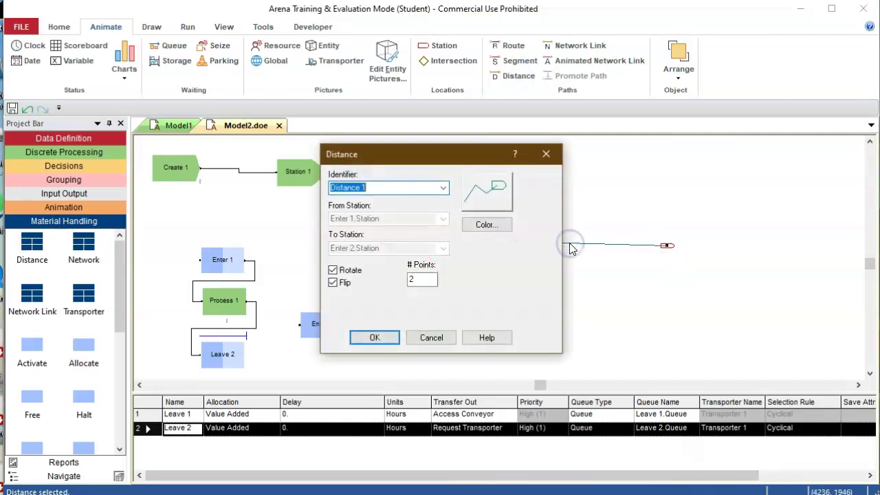
pyautogui.moveTo(457, 165); pyautogui.dragTo(284, 136)
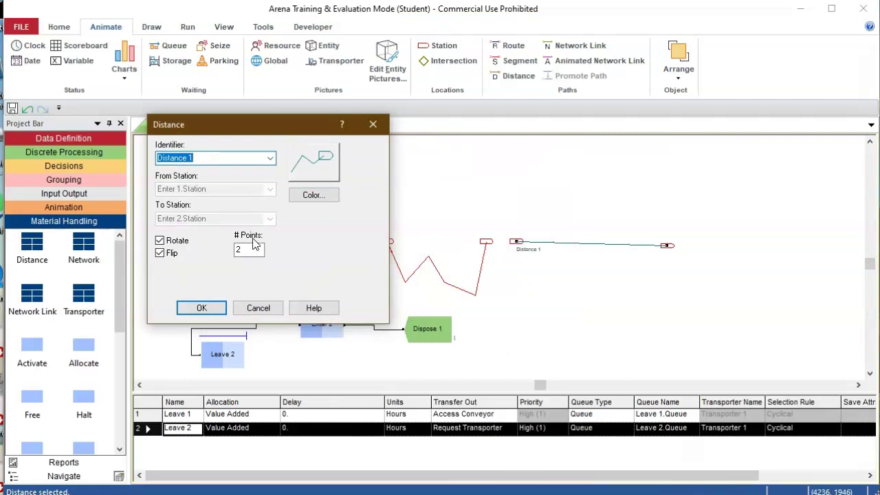
pyautogui.moveTo(253, 247); pyautogui.dragTo(231, 251)
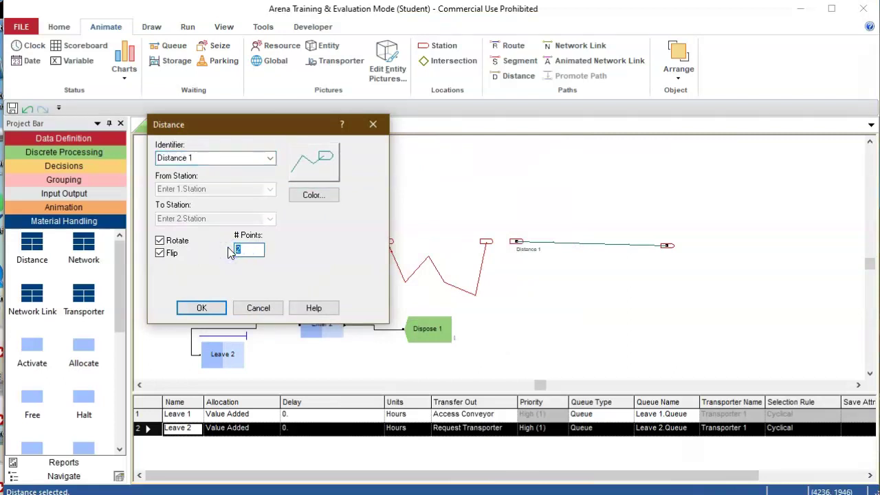
pyautogui.write('6')
pyautogui.click(200, 308)
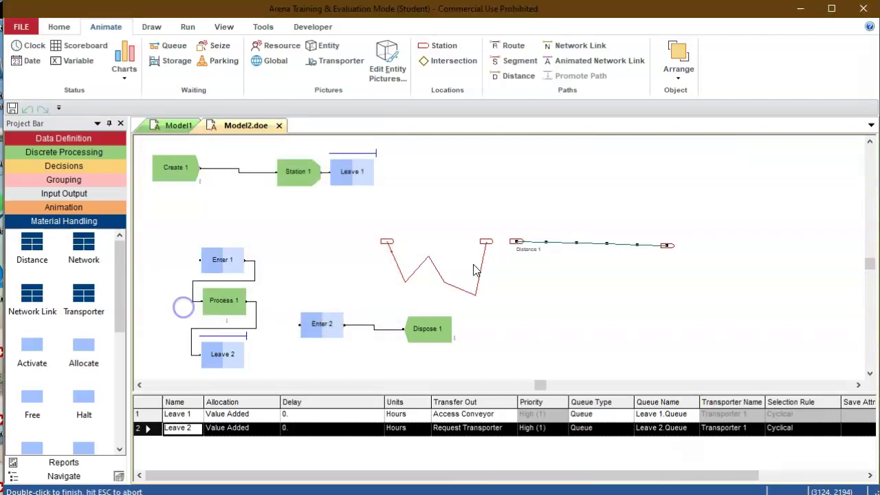
# Step: Drag Distance 1's vertices up and down into a tall zigzag
pyautogui.moveTo(550, 244); pyautogui.dragTo(566, 186)
pyautogui.moveTo(605, 242); pyautogui.dragTo(679, 173)
pyautogui.moveTo(639, 245); pyautogui.dragTo(738, 219)
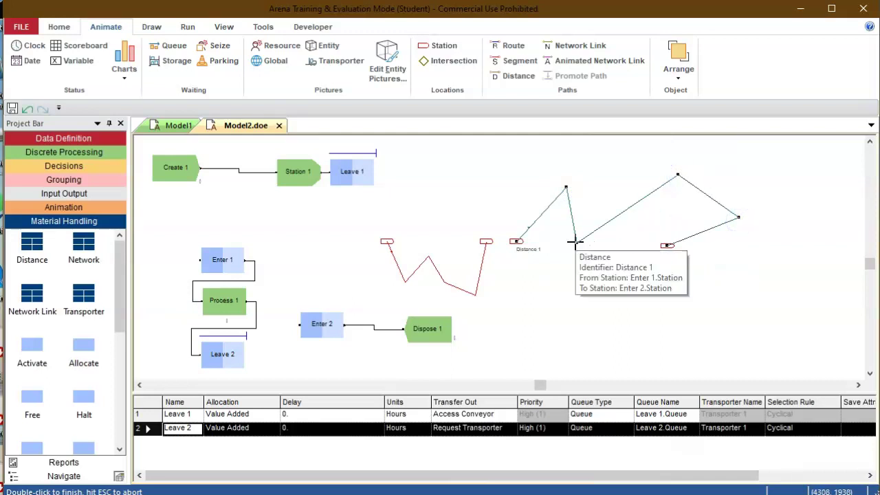
pyautogui.moveTo(576, 243); pyautogui.dragTo(562, 329)
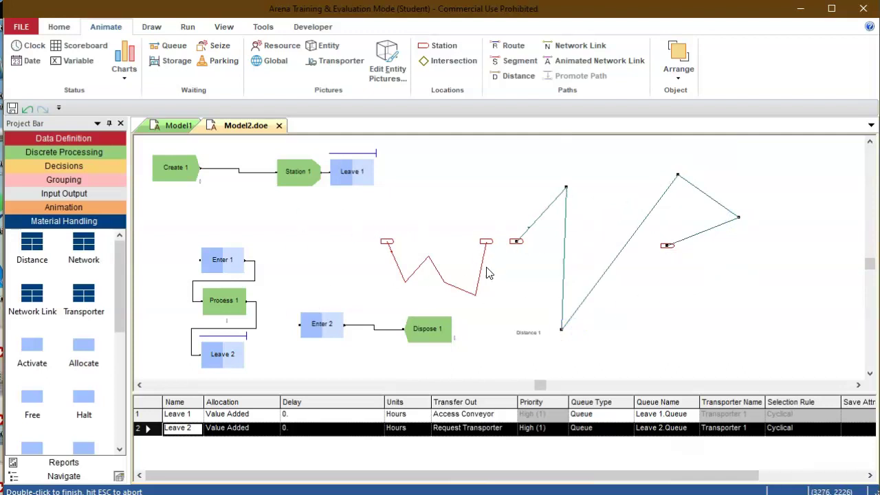
# Step: Set the zigzag segment's Identifier to Conveyor 1.Segment
pyautogui.doubleClick(395, 266)
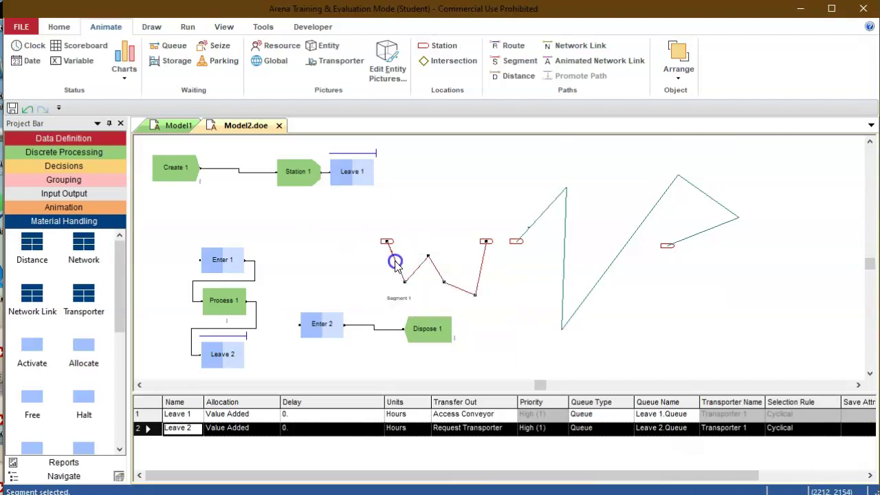
pyautogui.click(442, 187)
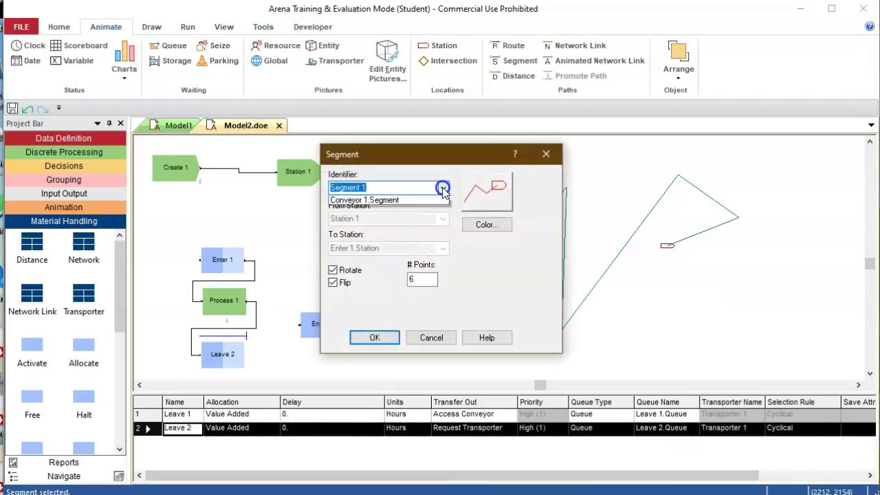
pyautogui.click(389, 201)
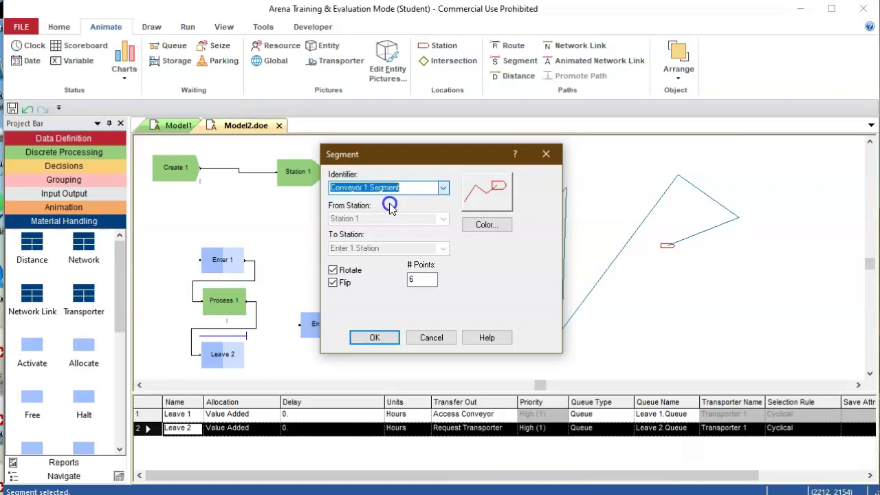
pyautogui.click(389, 337)
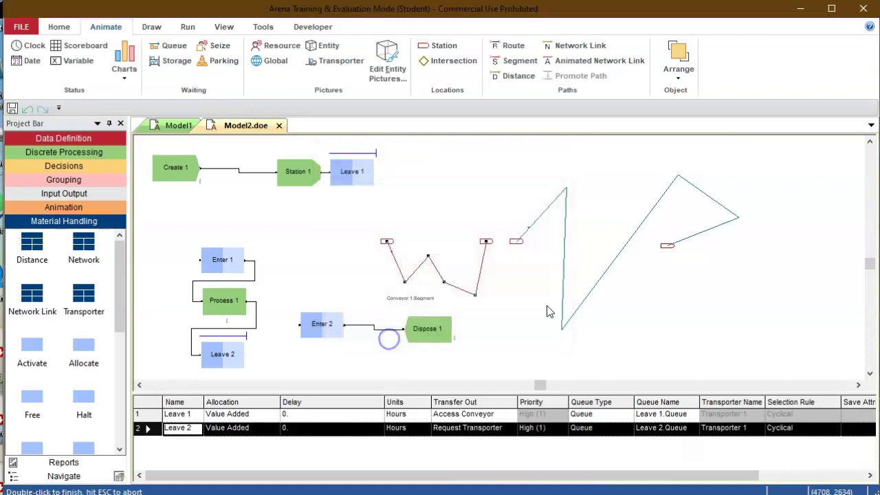
# Step: Set the tall distance path's Identifier to Transporter 1.Distance
pyautogui.doubleClick(609, 272)
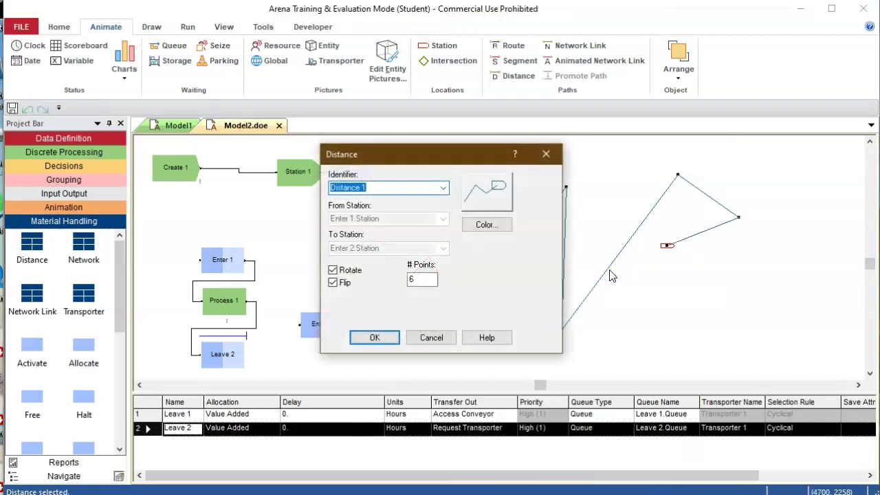
pyautogui.click(445, 189)
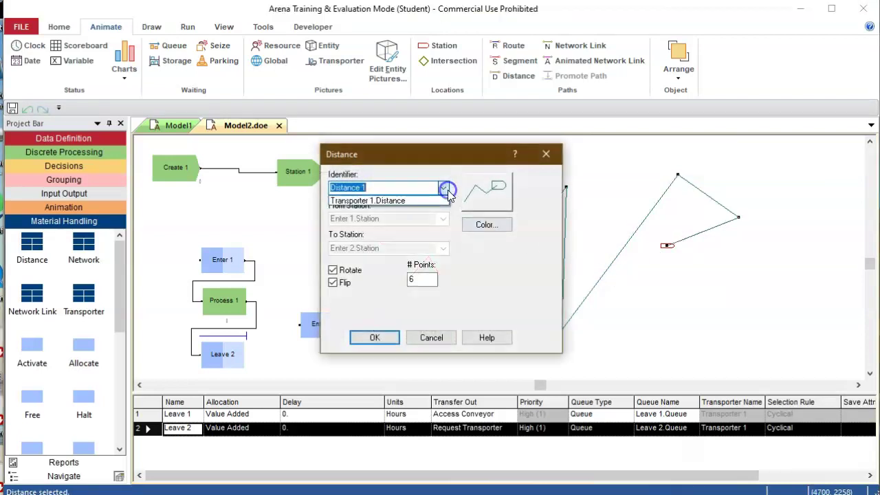
pyautogui.click(350, 202)
pyautogui.click(374, 337)
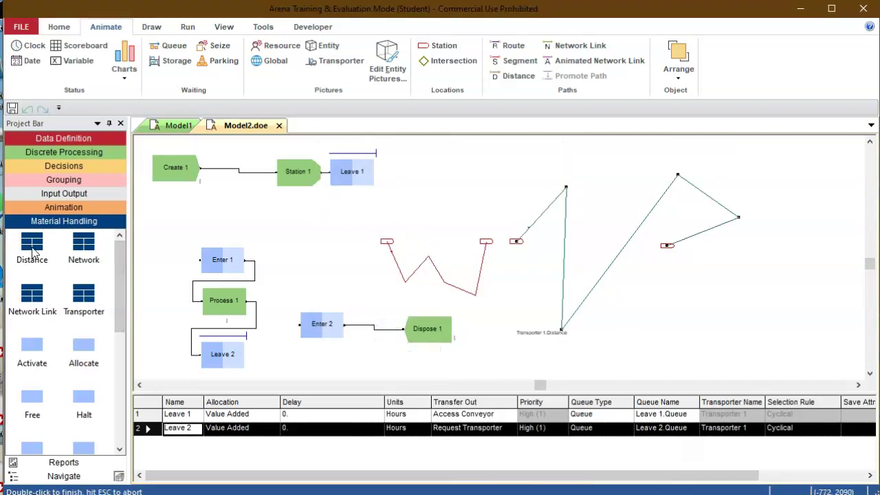
# Step: Display the Distance data, then the Segment data listing Conveyor 1.Segment from Station 1
pyautogui.click(33, 253)
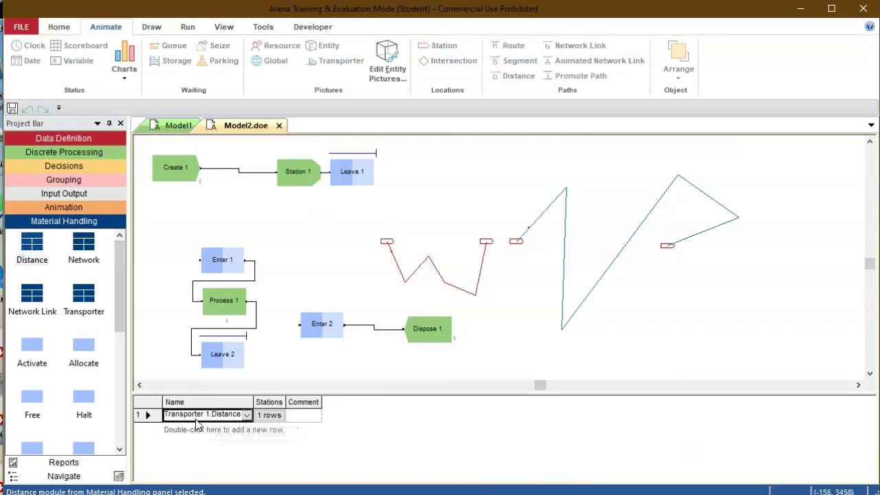
pyautogui.moveTo(121, 315); pyautogui.dragTo(123, 407)
pyautogui.click(32, 330)
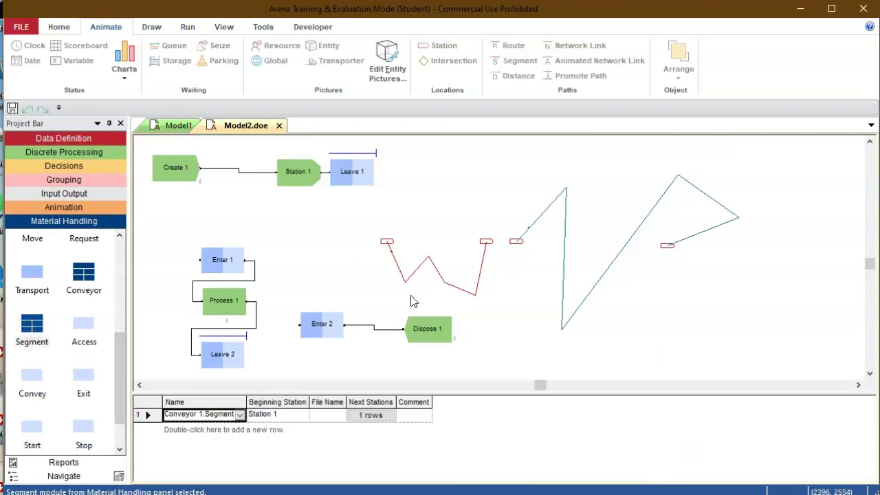
# Step: Verify the zigzag segment path's Identifier is still Conveyor 1.Segment, leaving it unchanged
pyautogui.doubleClick(451, 290)
pyautogui.click(443, 190)
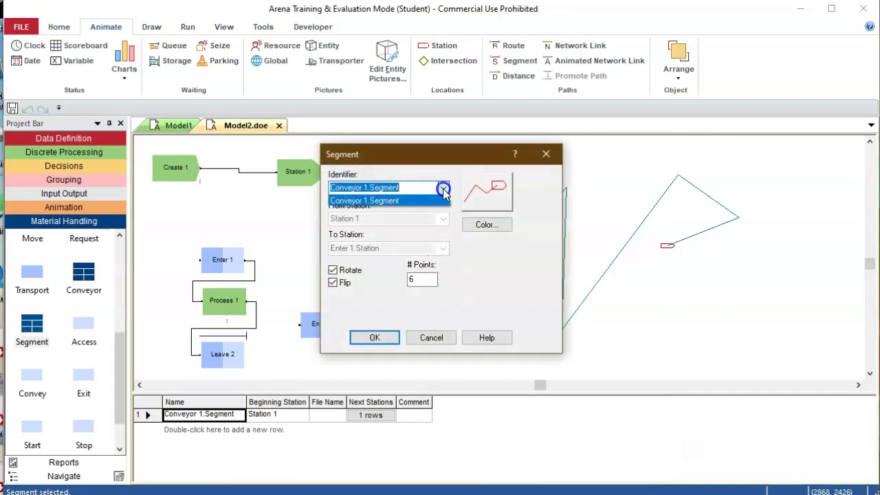
pyautogui.click(443, 190)
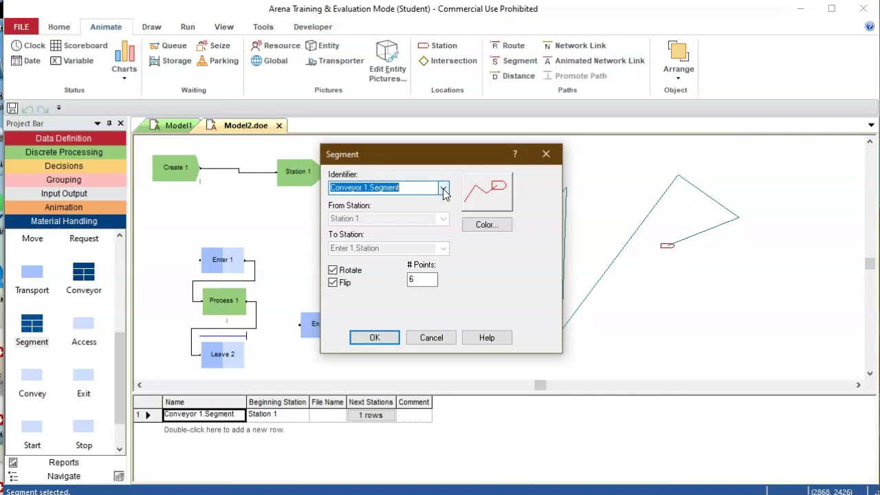
pyautogui.click(443, 189)
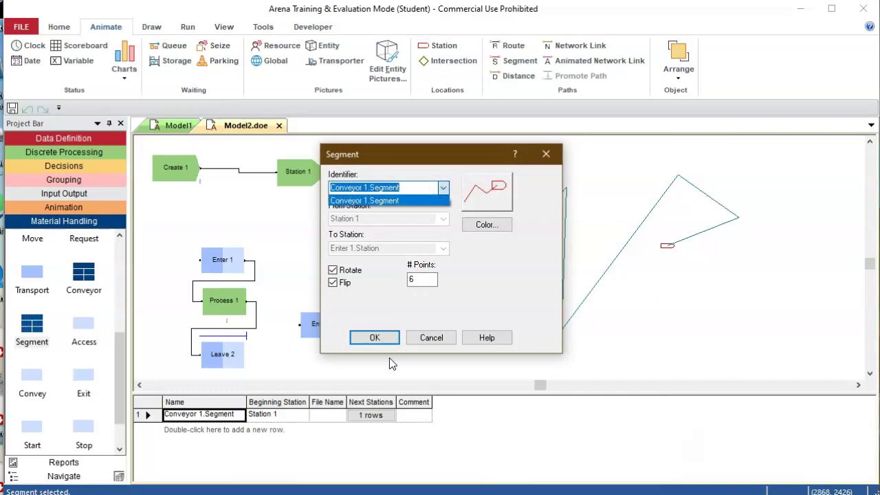
pyautogui.click(389, 339)
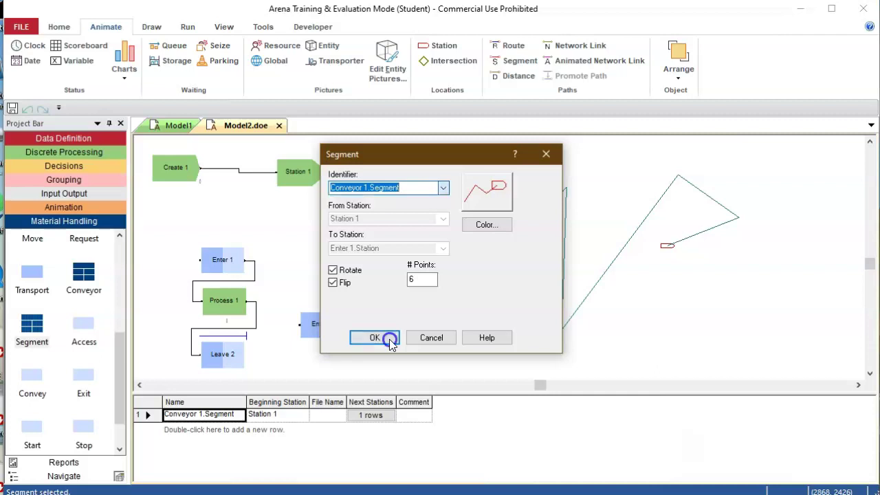
pyautogui.click(375, 337)
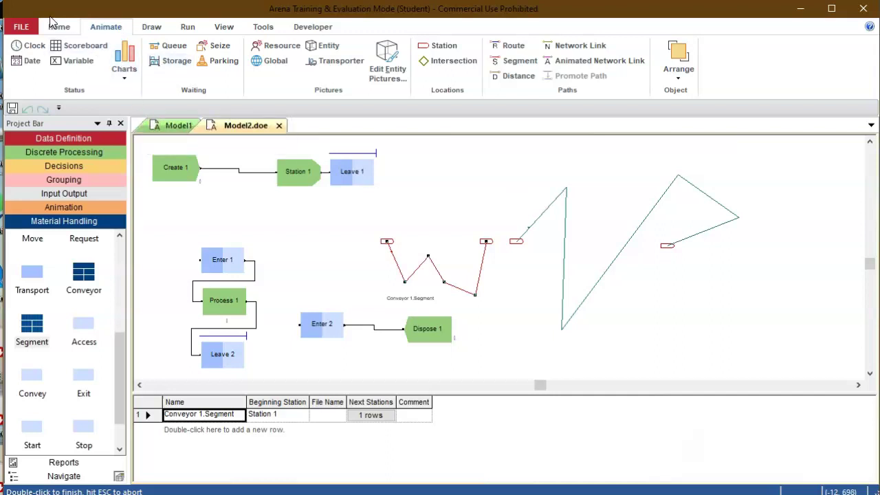
# Step: Run the Model2.doe simulation to about 3.9 hours, then end it to resume editing
pyautogui.click(186, 27)
pyautogui.click(16, 45)
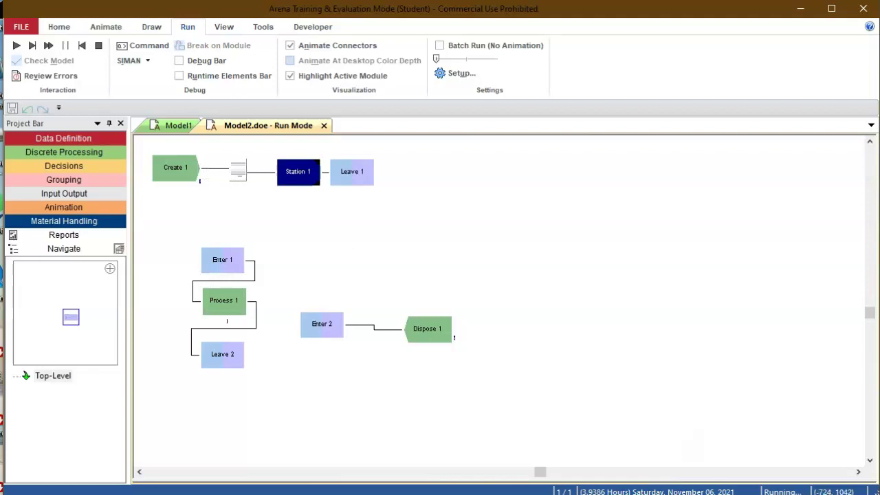
pyautogui.click(99, 46)
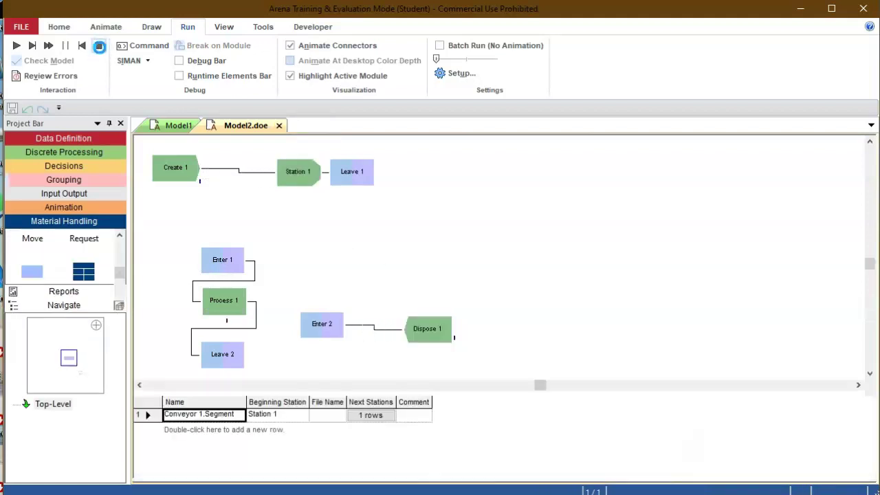